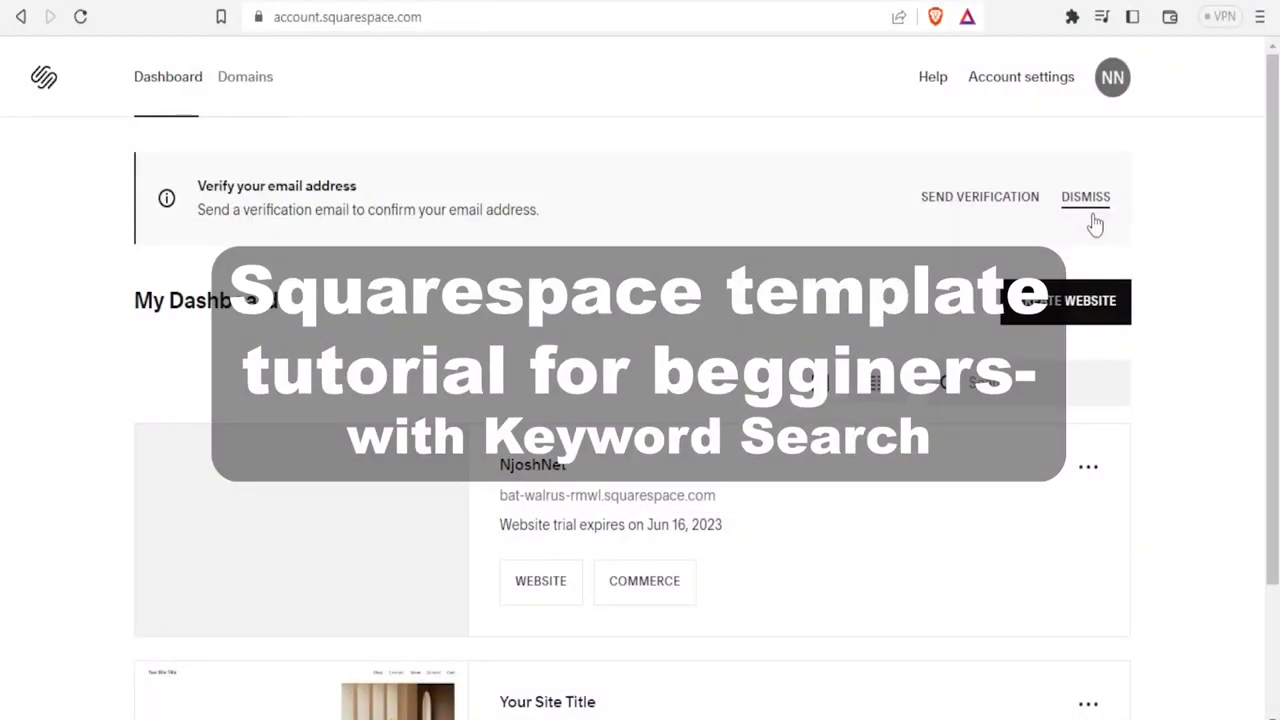
Start creating a new website from the account dashboard
left_click_drag(1261, 177, 1275, 155)
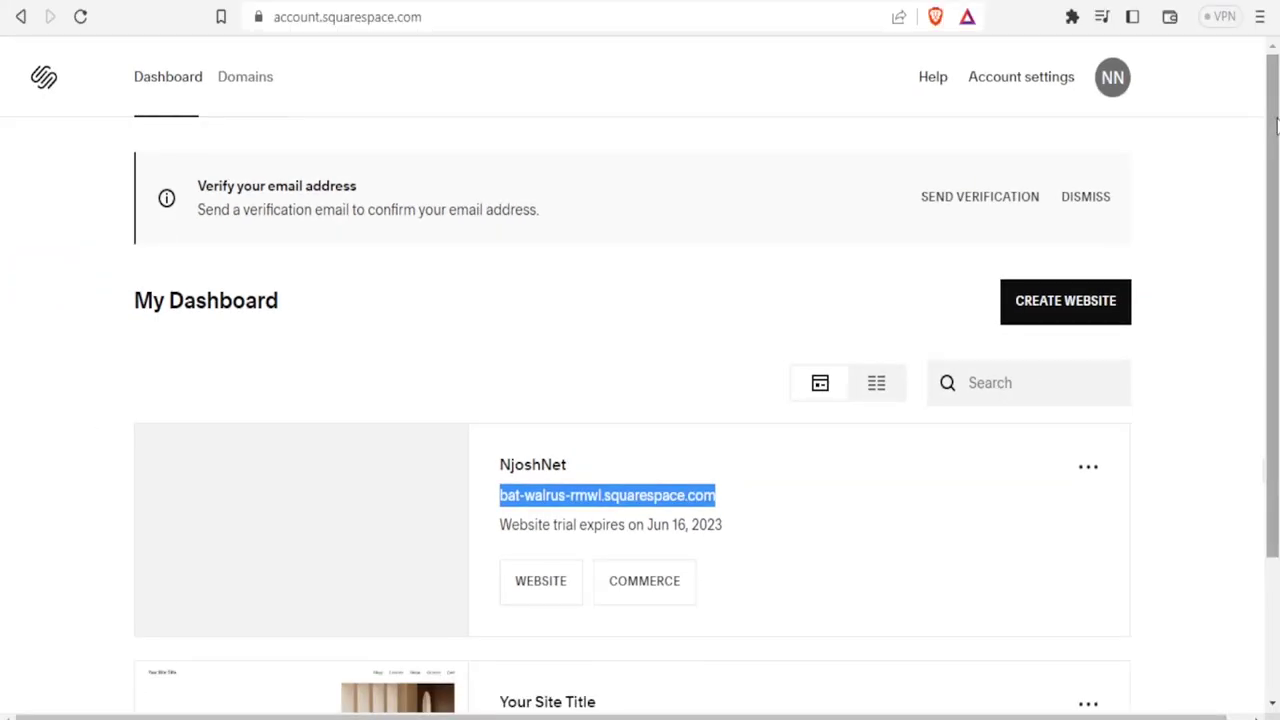
scroll(1276, 120, "down", 1)
scroll(1276, 120, "up", 1)
scroll(1275, 97, "down", 1)
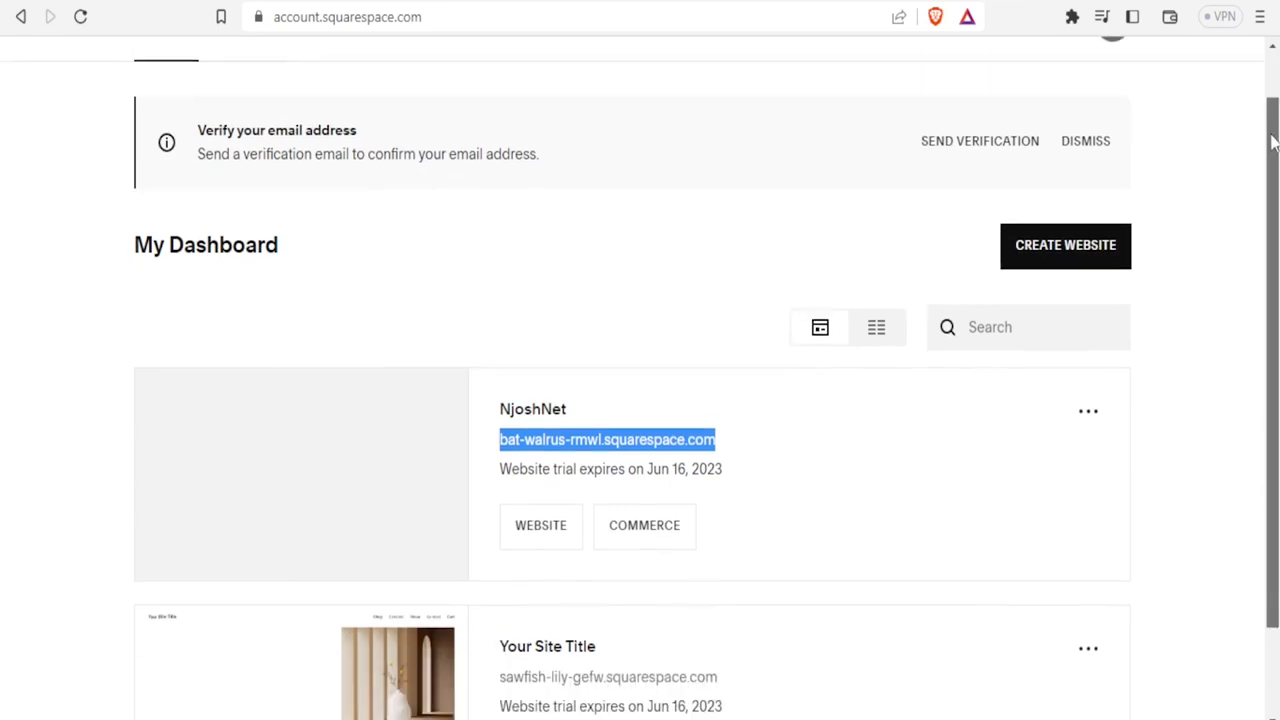
scroll(1275, 60, "up", 1)
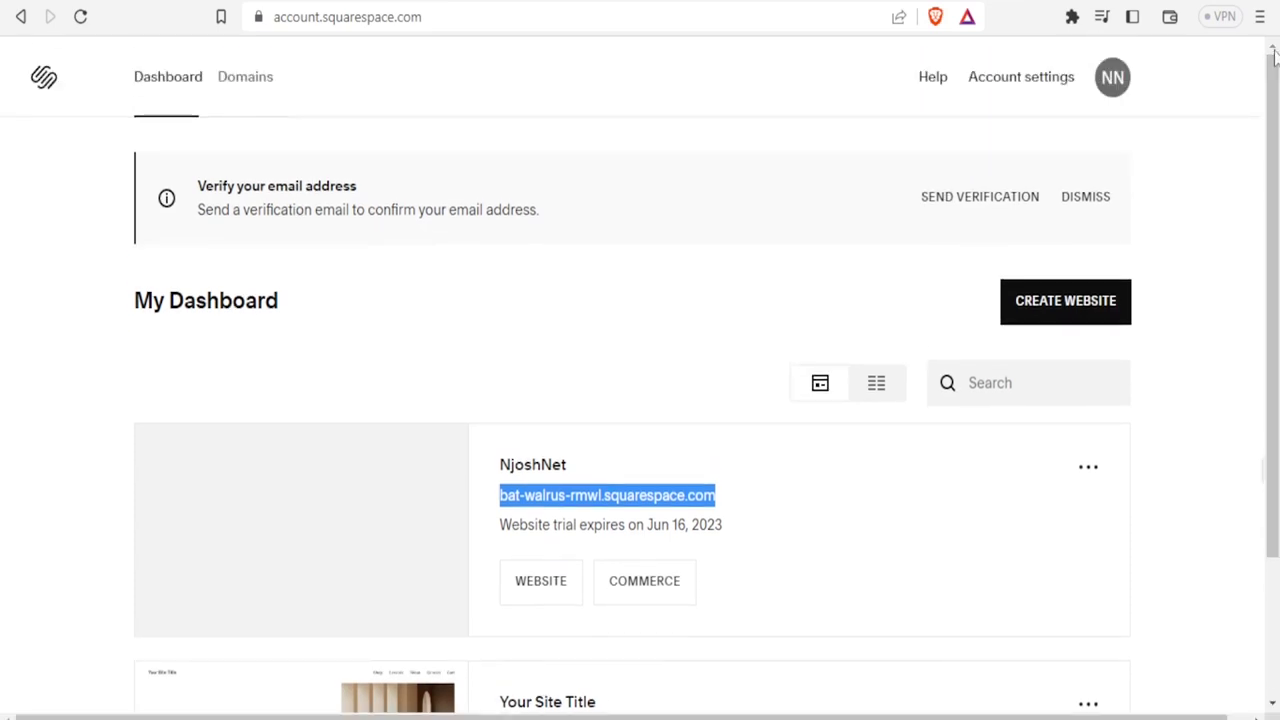
left_click_drag(1274, 55, 1272, 97)
scroll(905, 200, "up", 1)
left_click_drag(1274, 140, 1266, 243)
left_click(1067, 201)
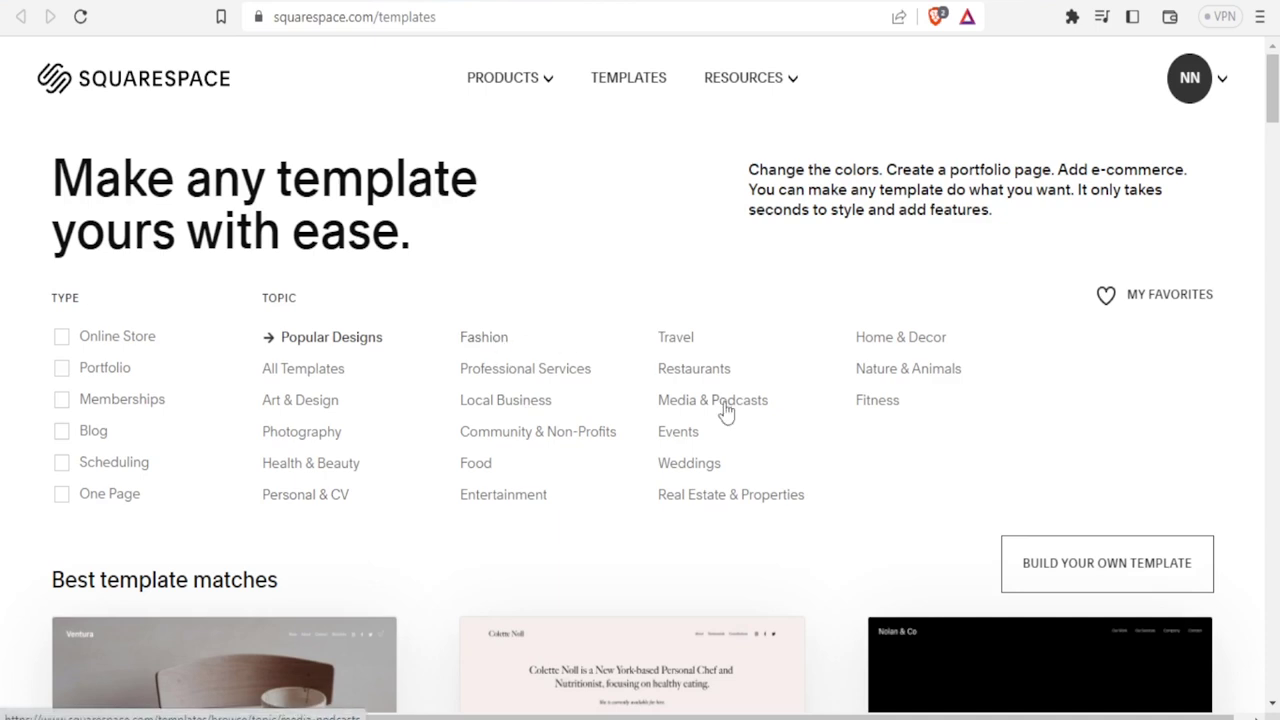
Choose to build a custom template instead of a ready-made one and start the site builder
scroll(1257, 112, "down", 3)
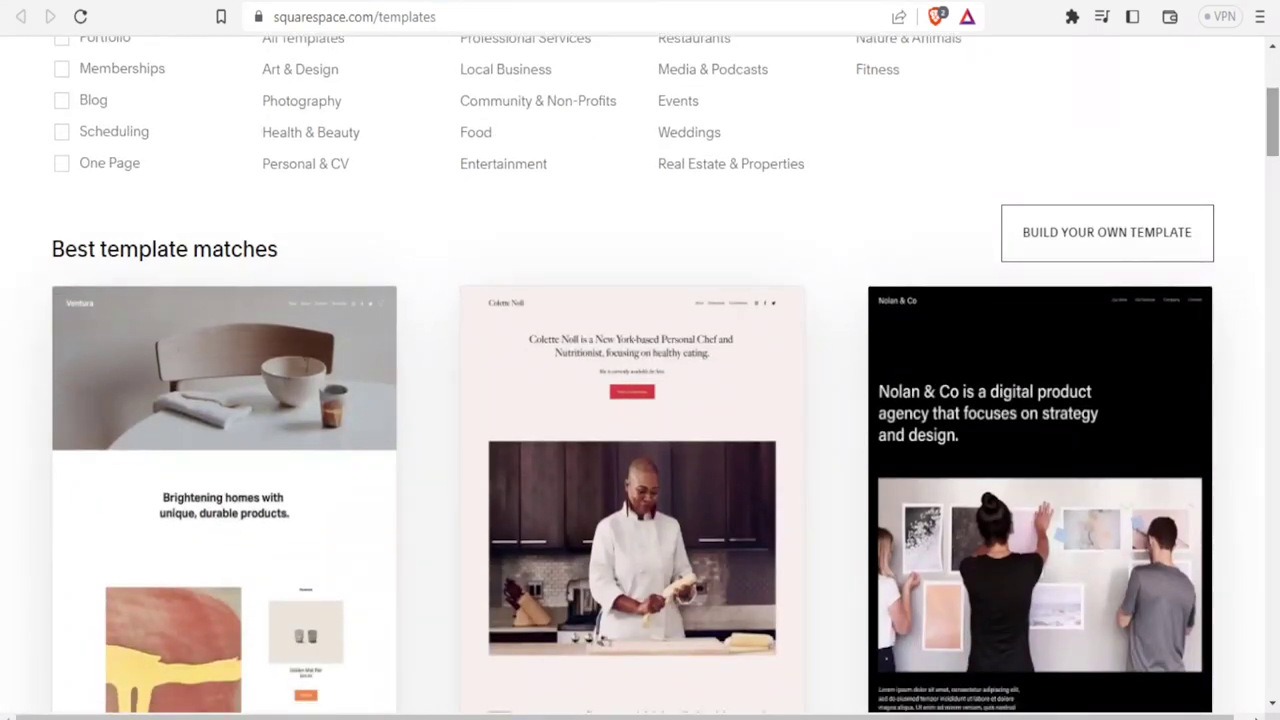
left_click(1088, 250)
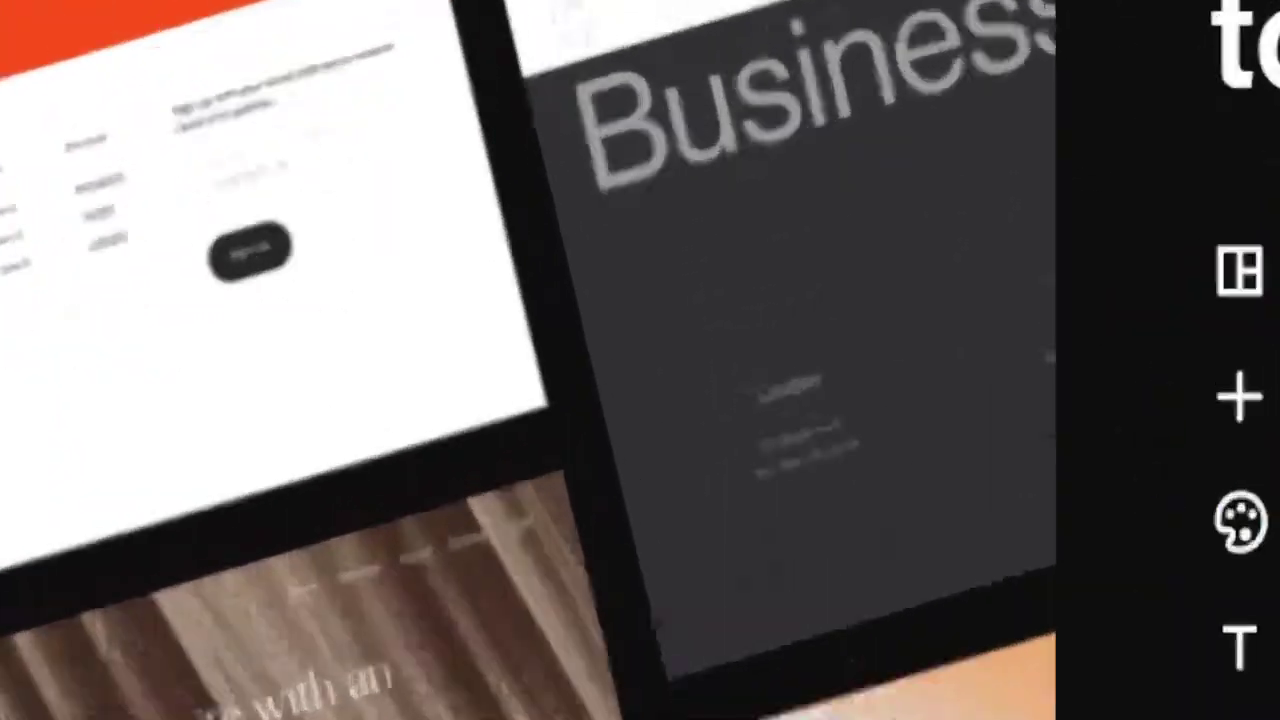
left_click(922, 603)
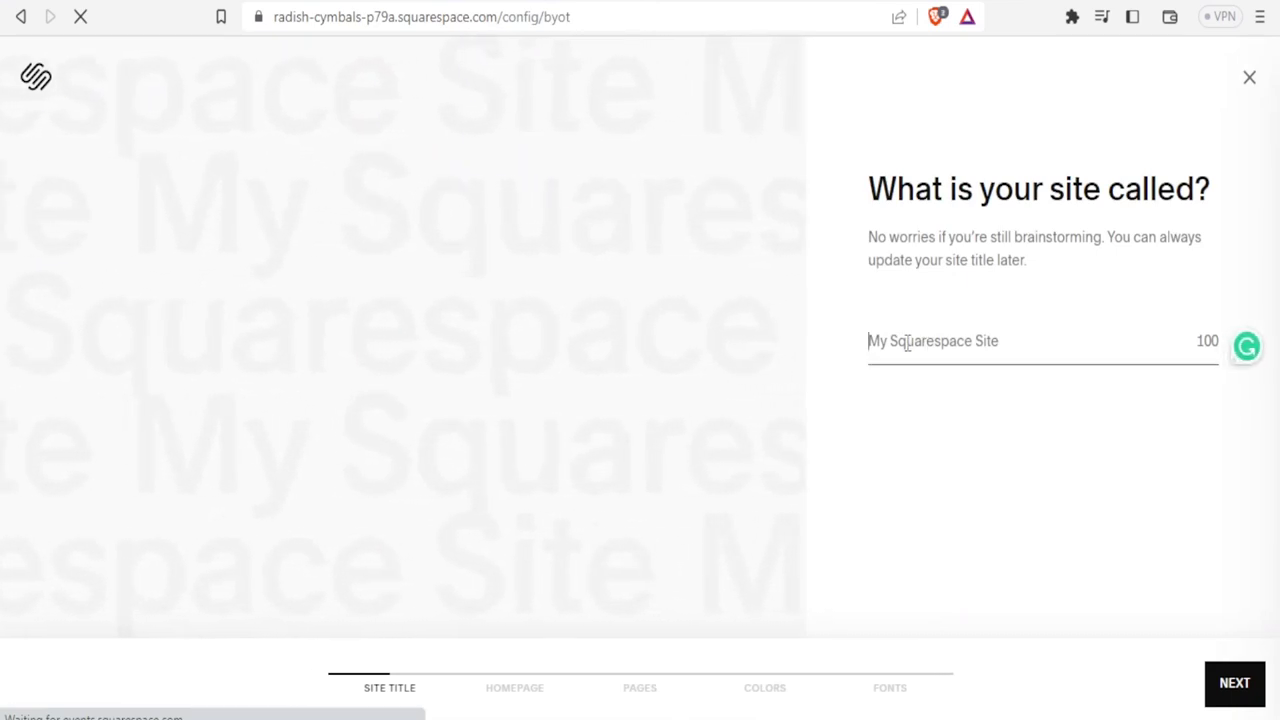
Name the site "Njoshnet Health" and continue to the homepage setup
type("Njoshnet")
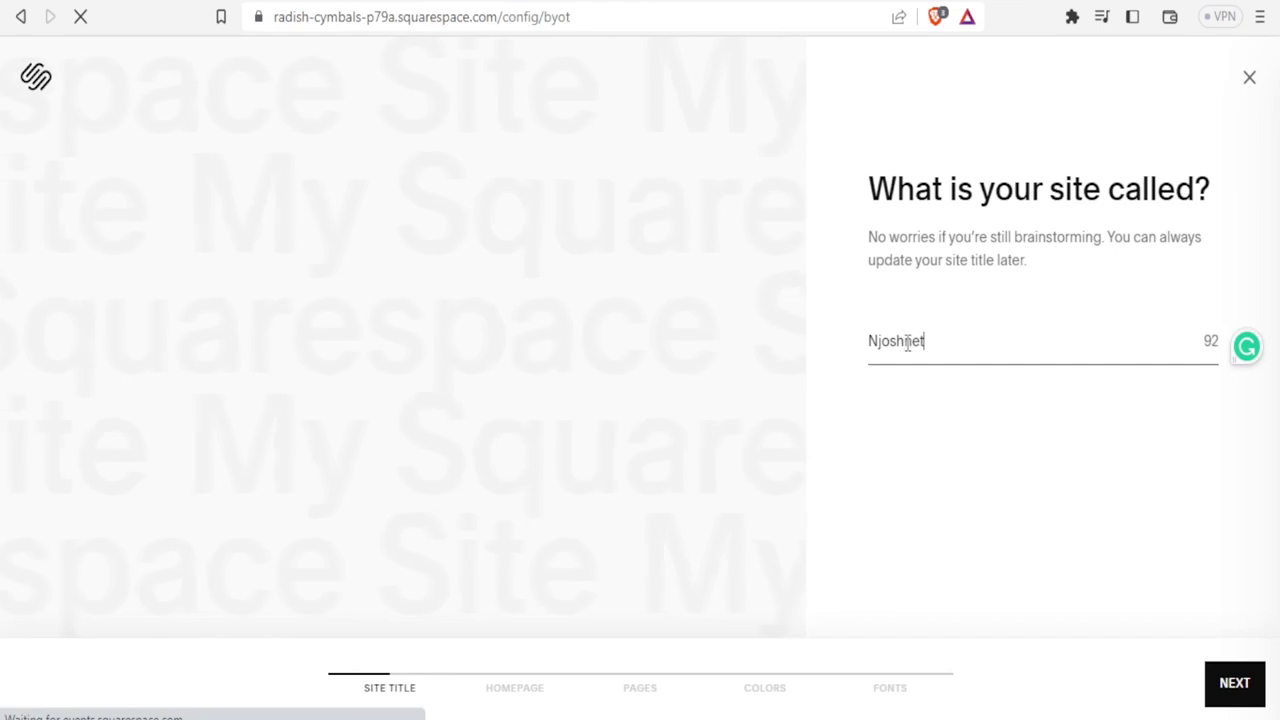
type(" Health")
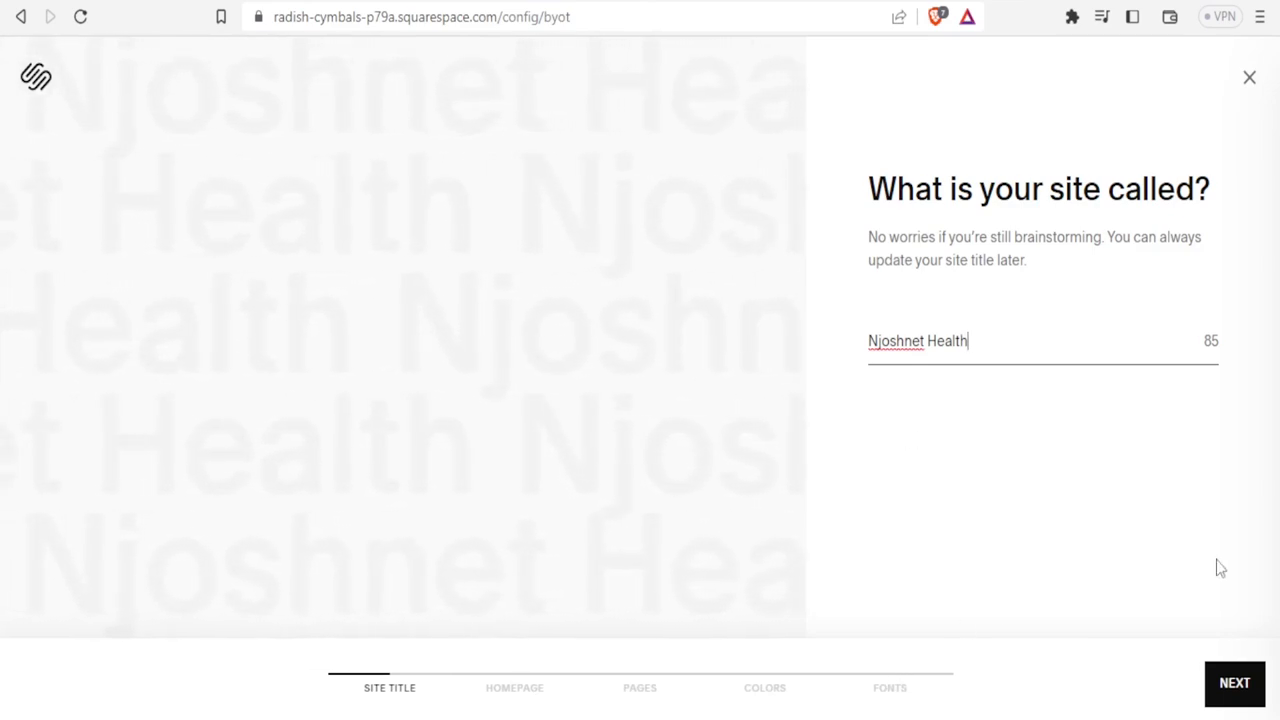
left_click(1232, 683)
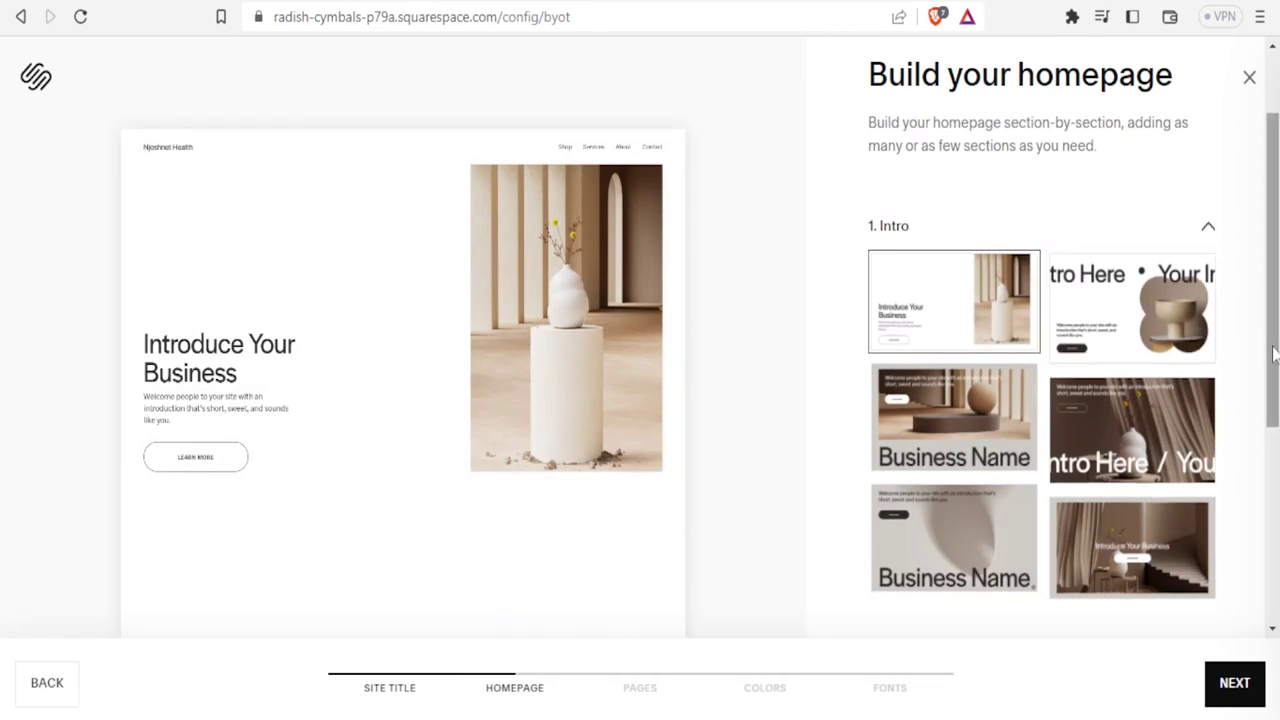
Choose the homepage intro layout with the large "Your Intro Here" text above a clover-shaped image, and continue to the pages
scroll(1273, 348, "down", 1)
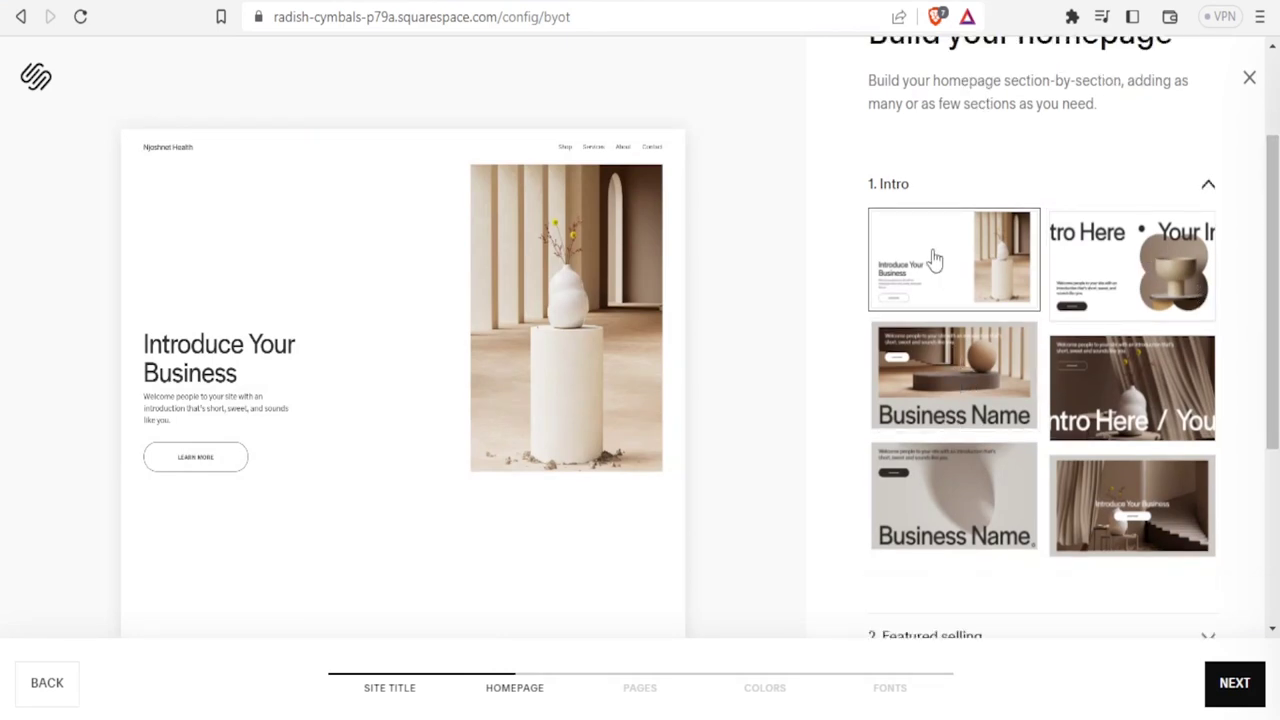
left_click(1063, 278)
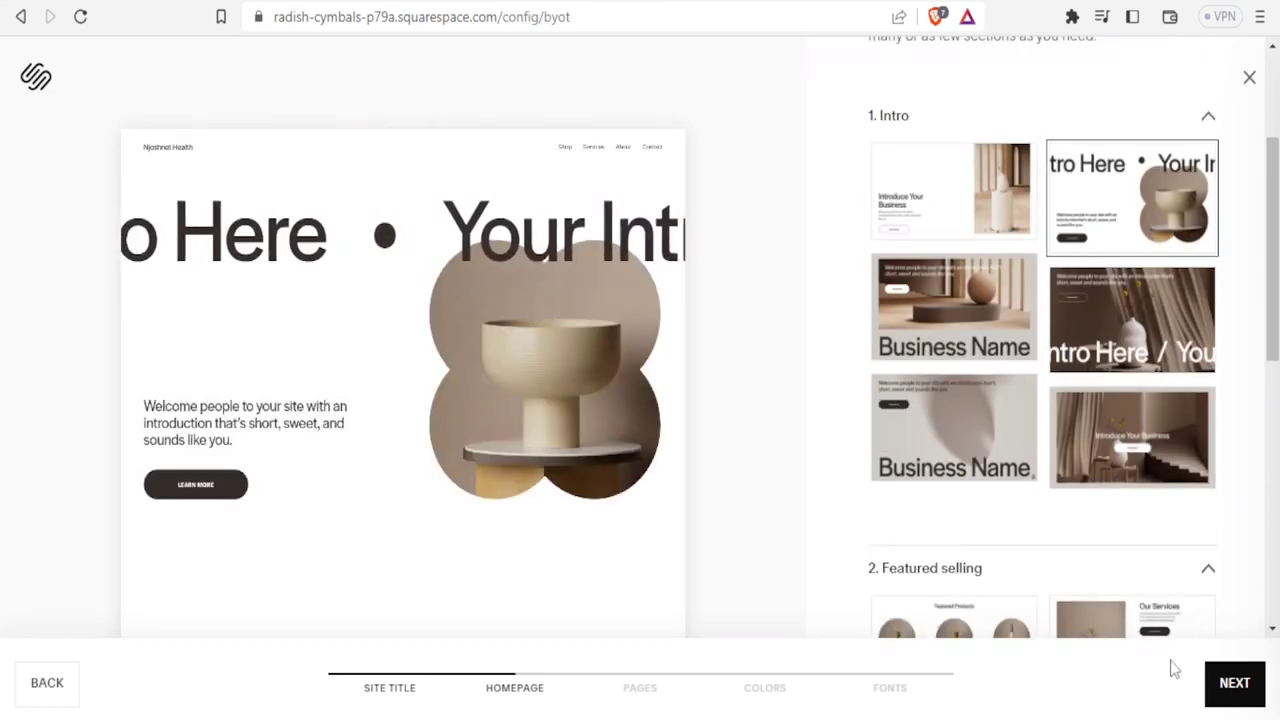
left_click(1236, 690)
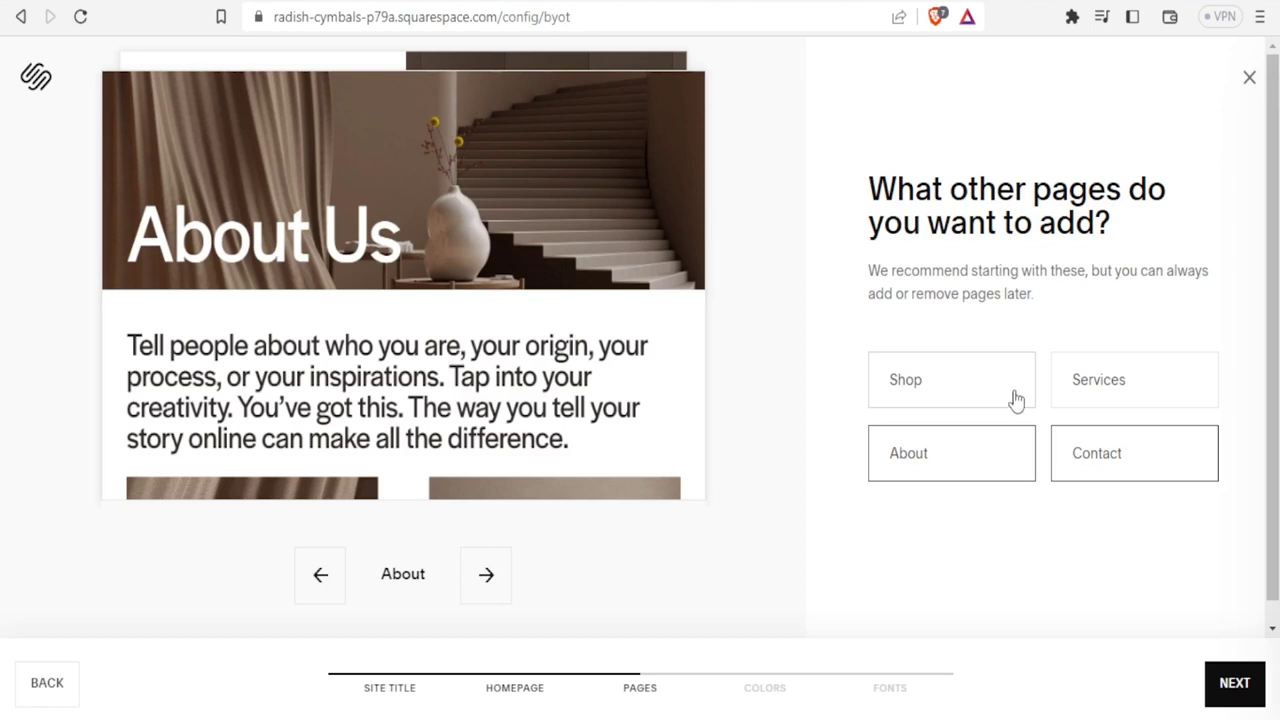
Select only Shop and Services as additional pages, removing About and Contact, and continue to the colors
left_click(960, 455)
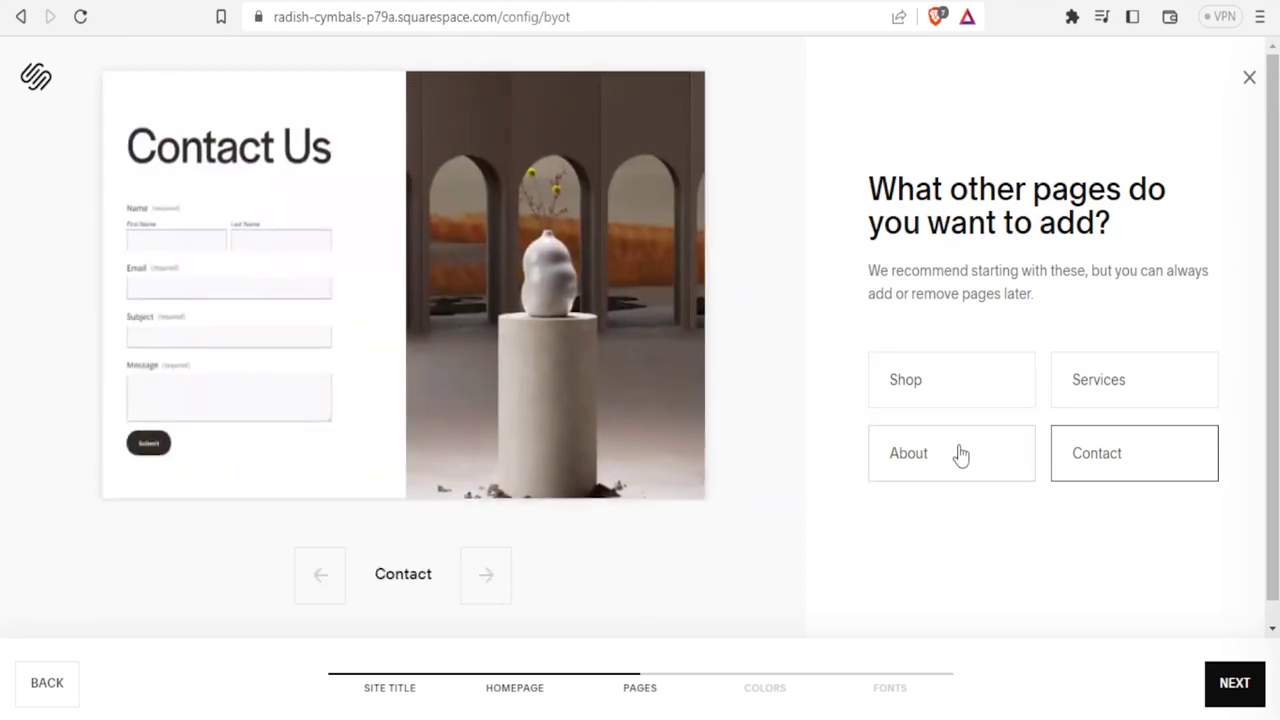
left_click(1093, 395)
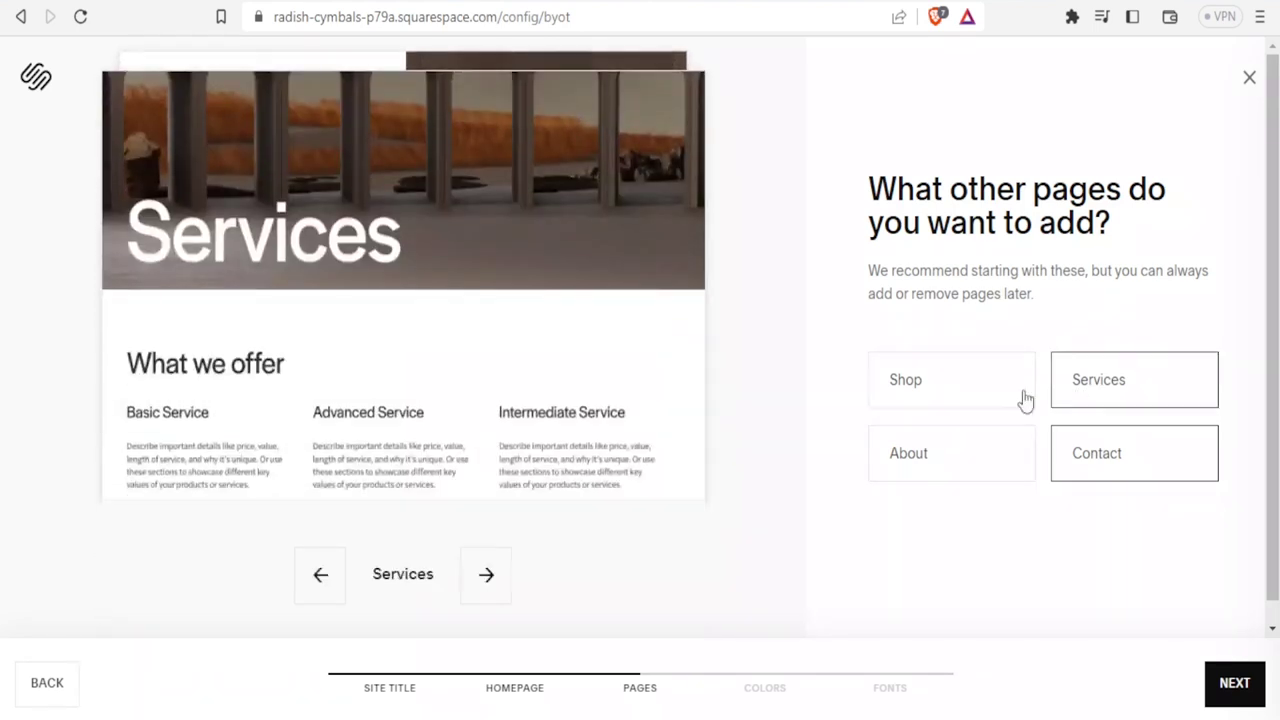
left_click(985, 396)
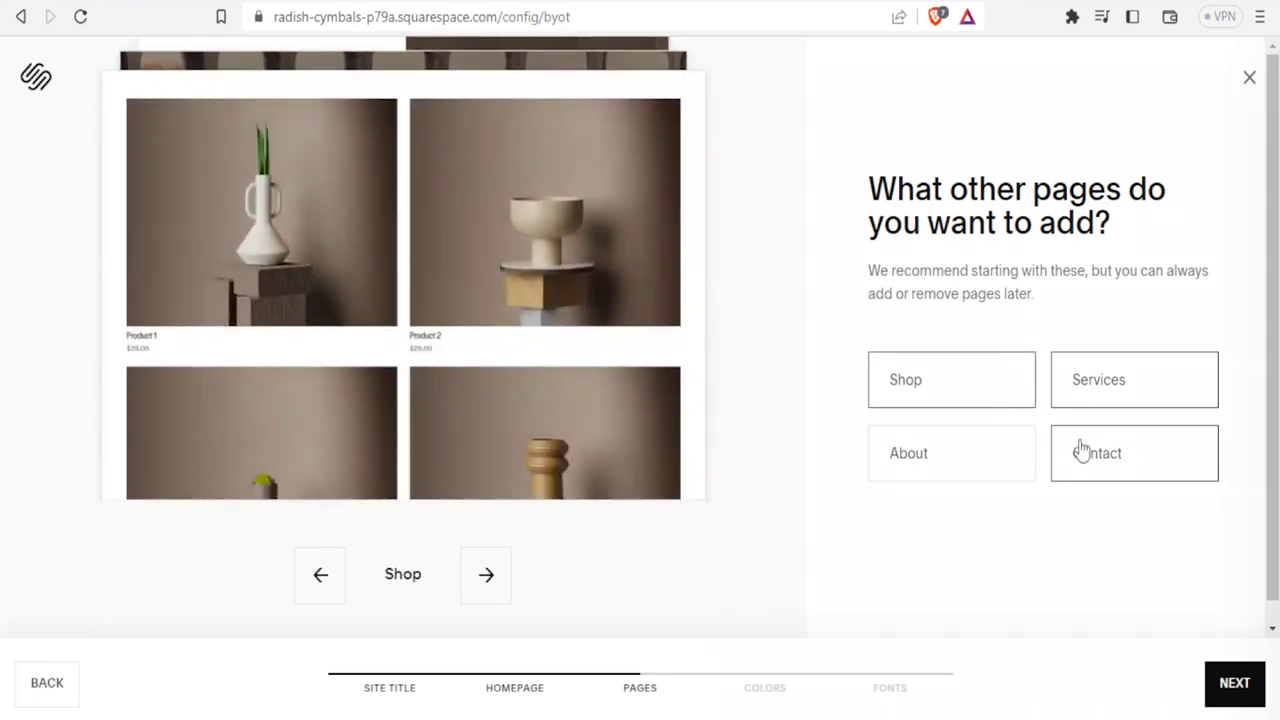
left_click(1083, 458)
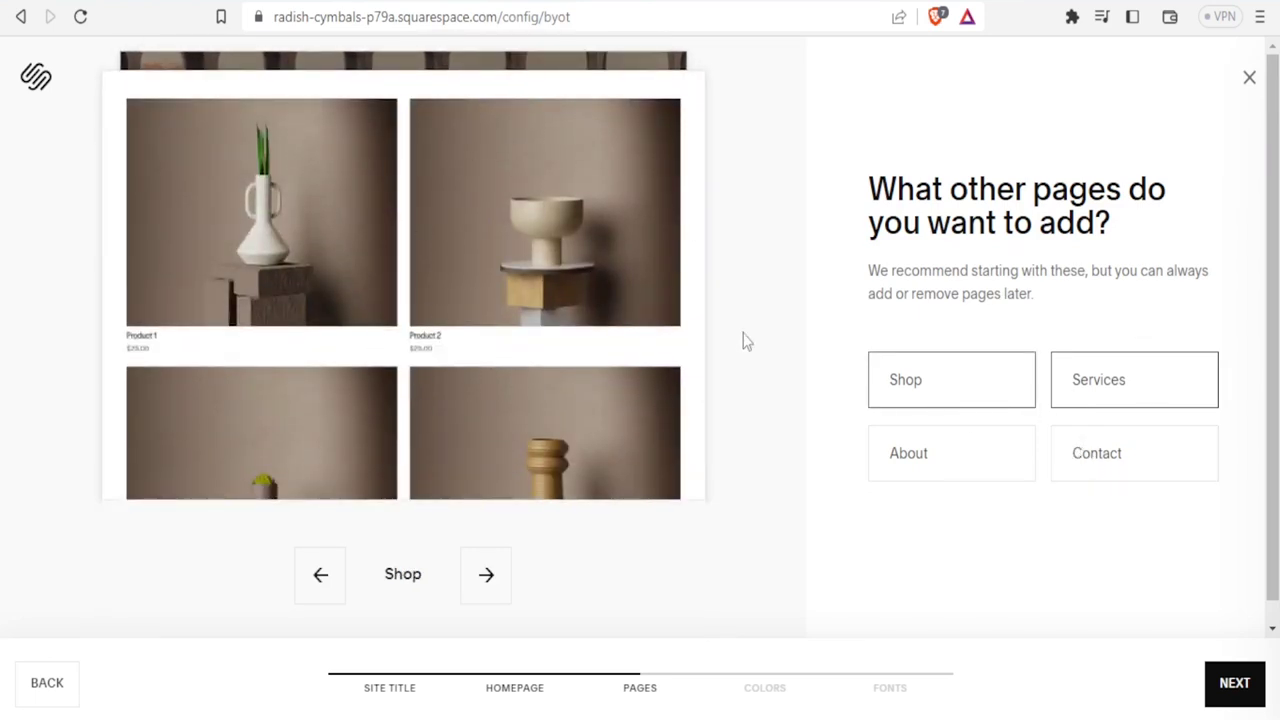
left_click(1229, 686)
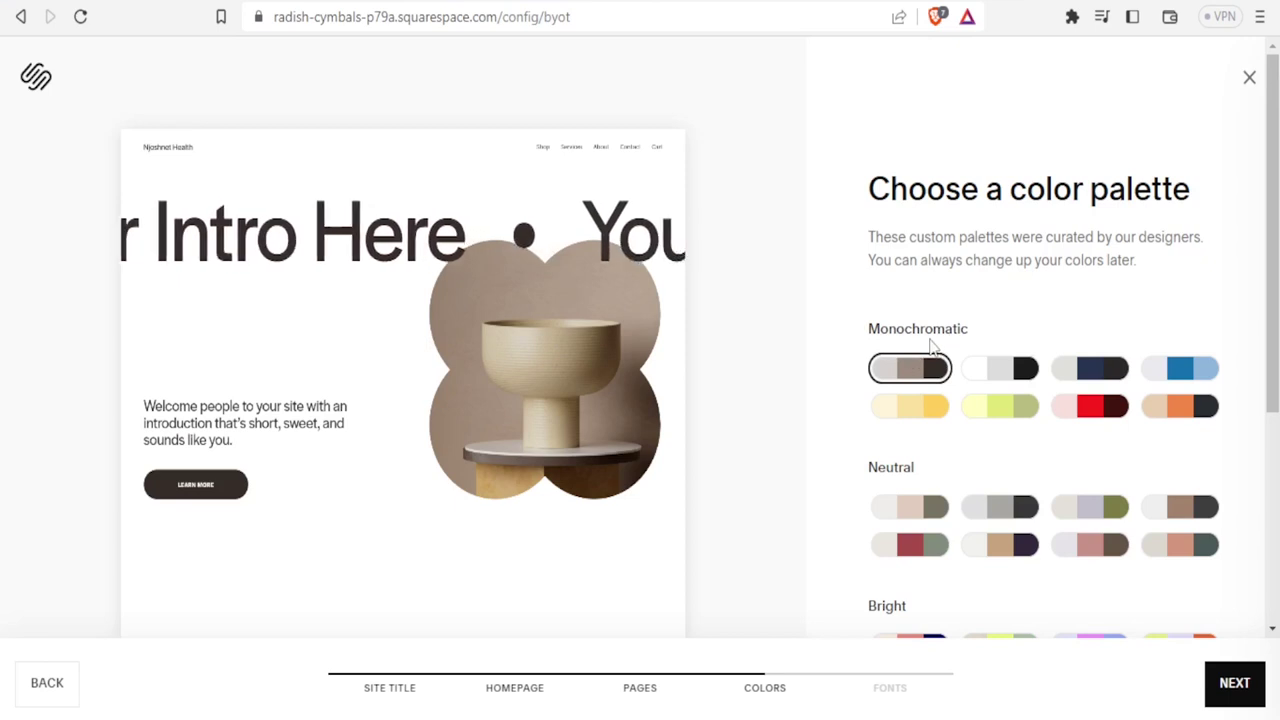
Compare Bright and Bold color palettes, settle on the Bright yellow, red and magenta palette, and continue to the fonts
left_click_drag(1270, 357, 1271, 491)
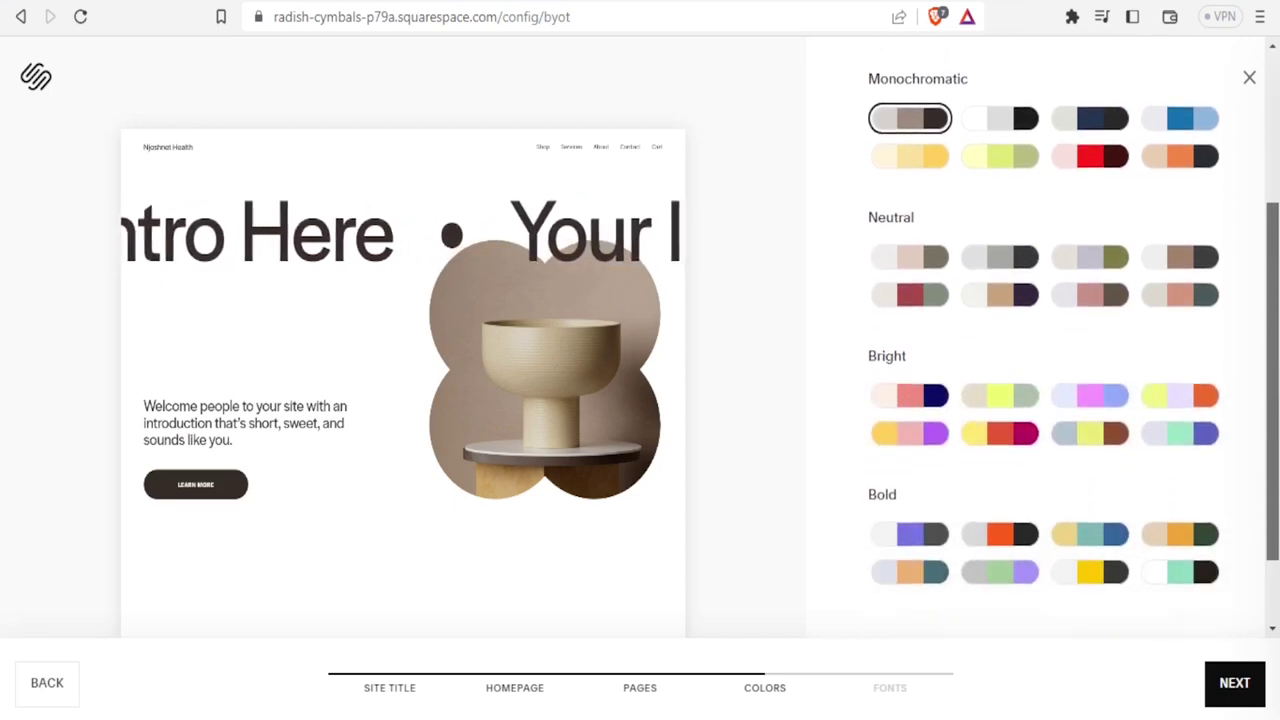
scroll(1006, 467, "down", 1)
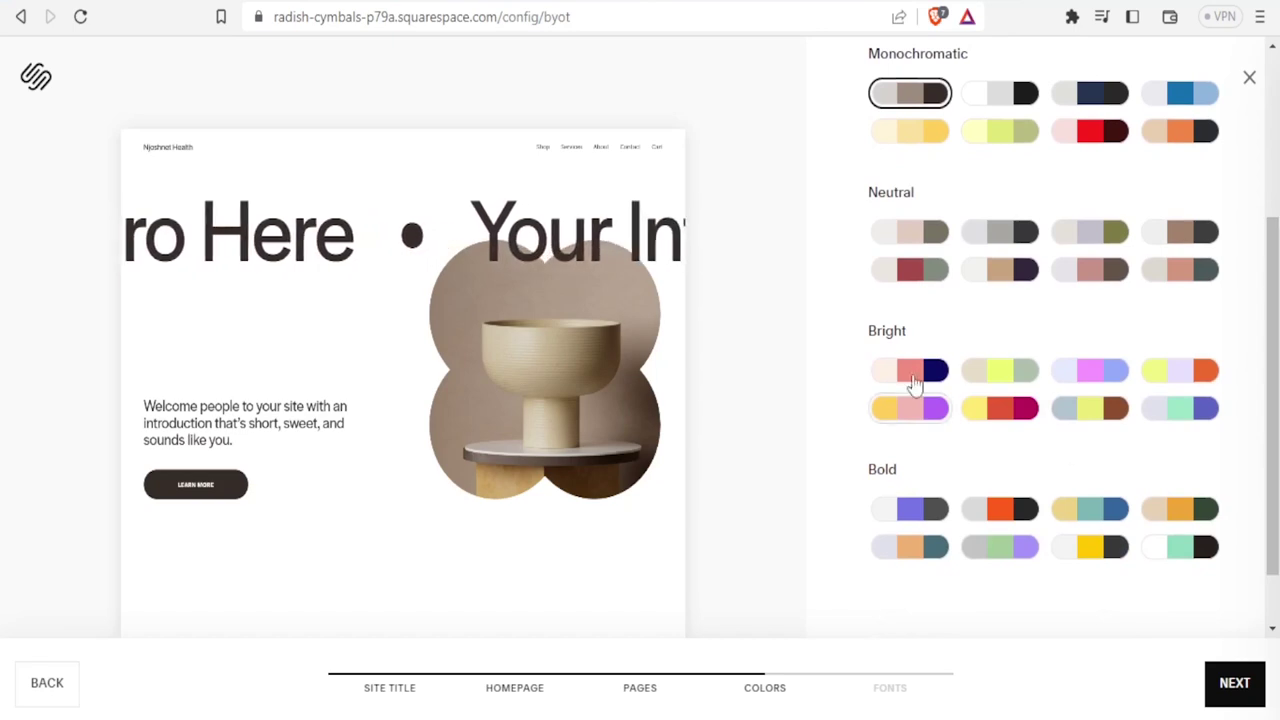
left_click(1004, 418)
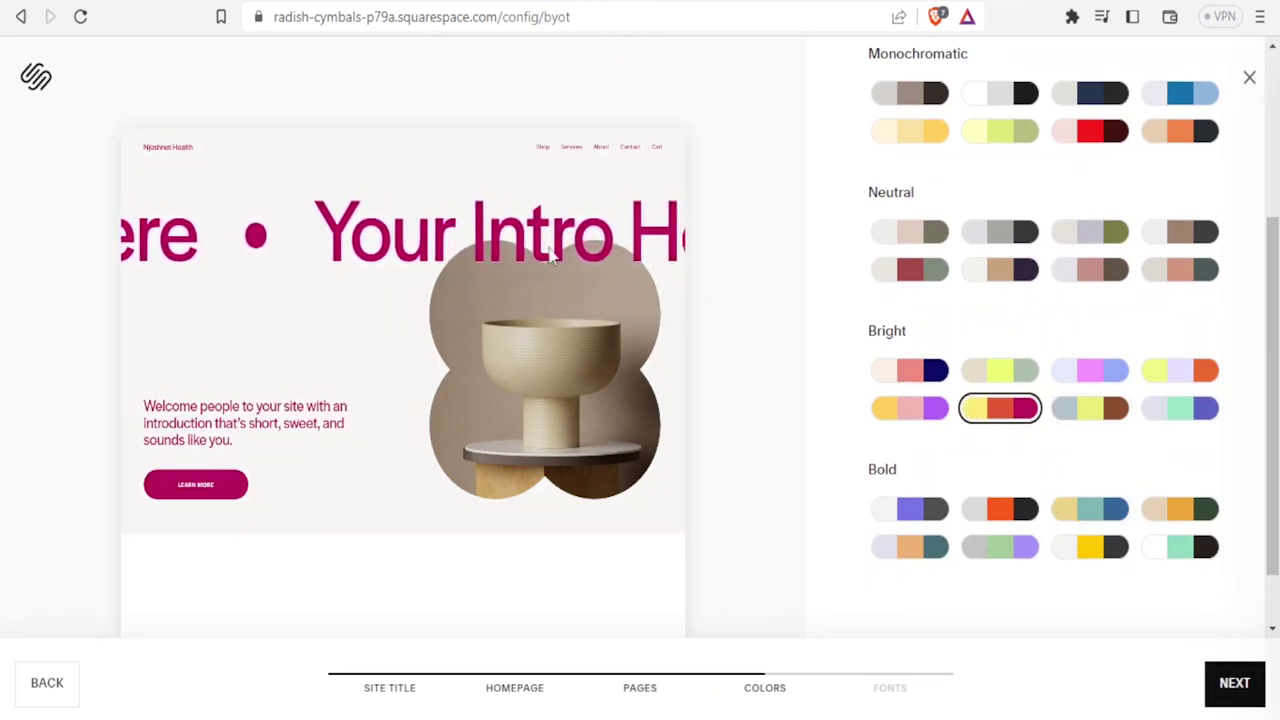
left_click(903, 414)
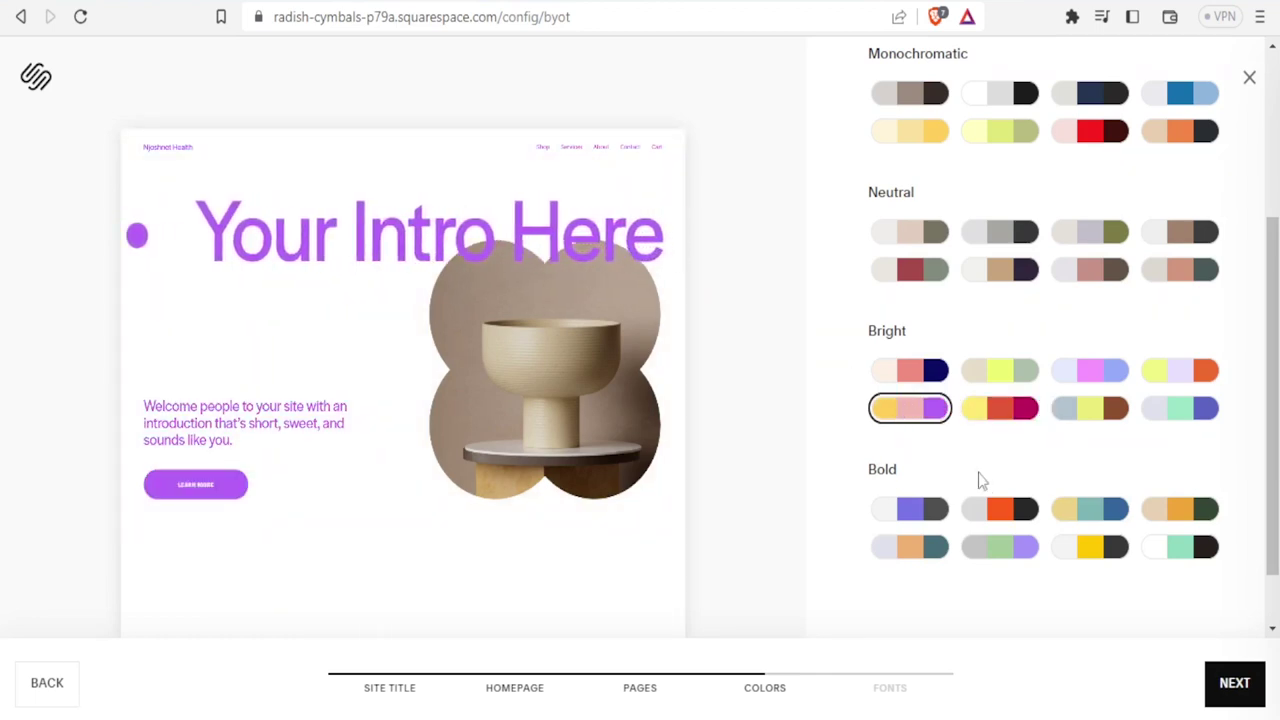
left_click(1002, 512)
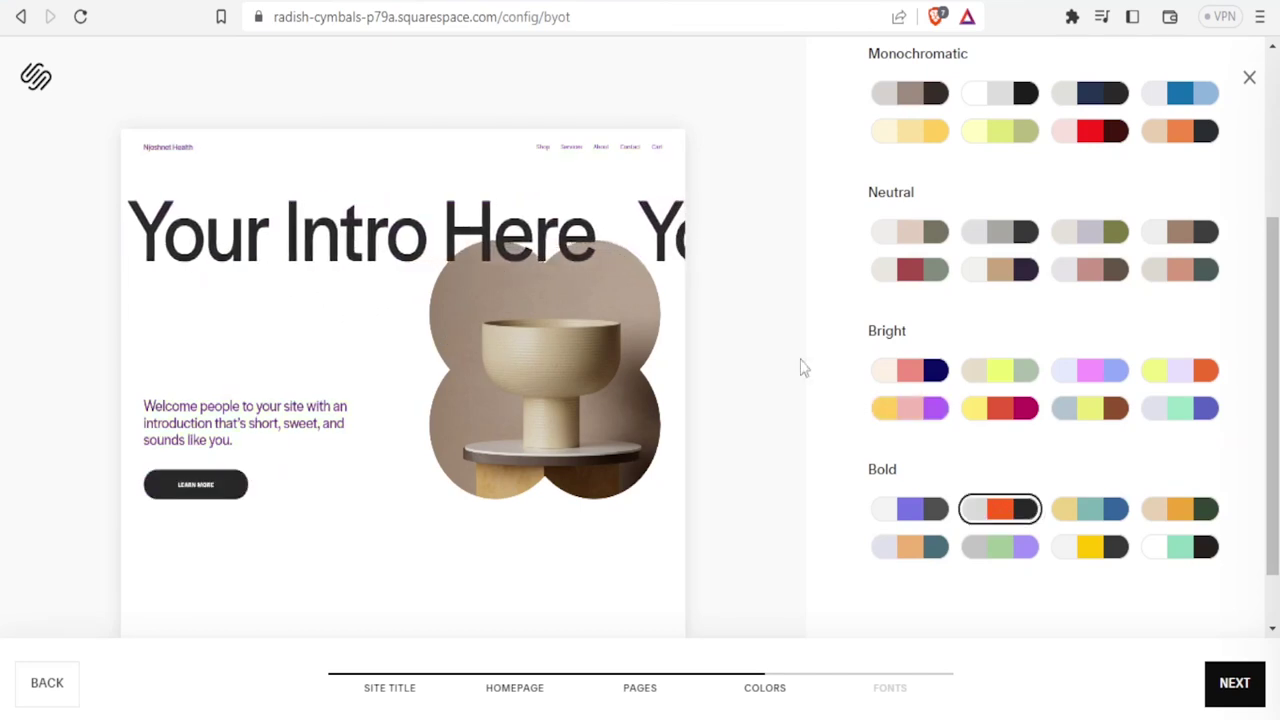
left_click(1020, 420)
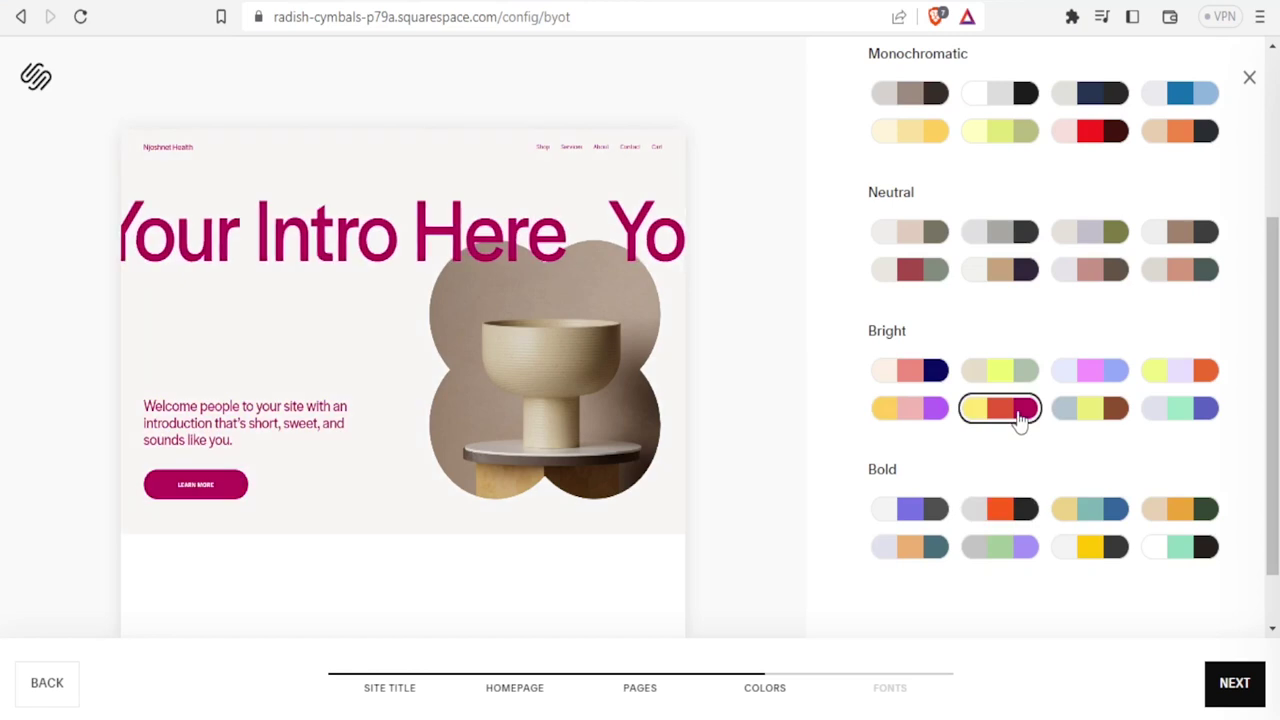
left_click(1236, 684)
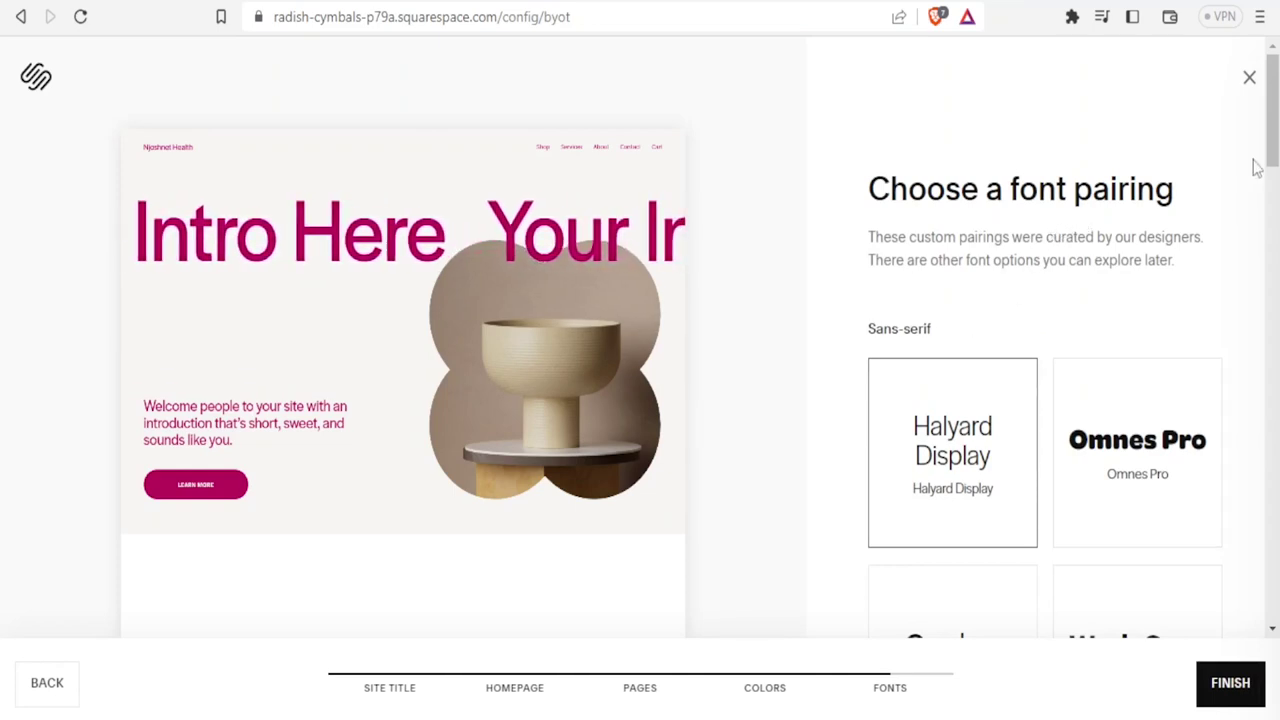
Choose the Archivo Black and Proxima Nova sans-serif font pairing and finish the site setup
left_click_drag(1274, 145, 1274, 178)
scroll(1274, 178, "down", 2)
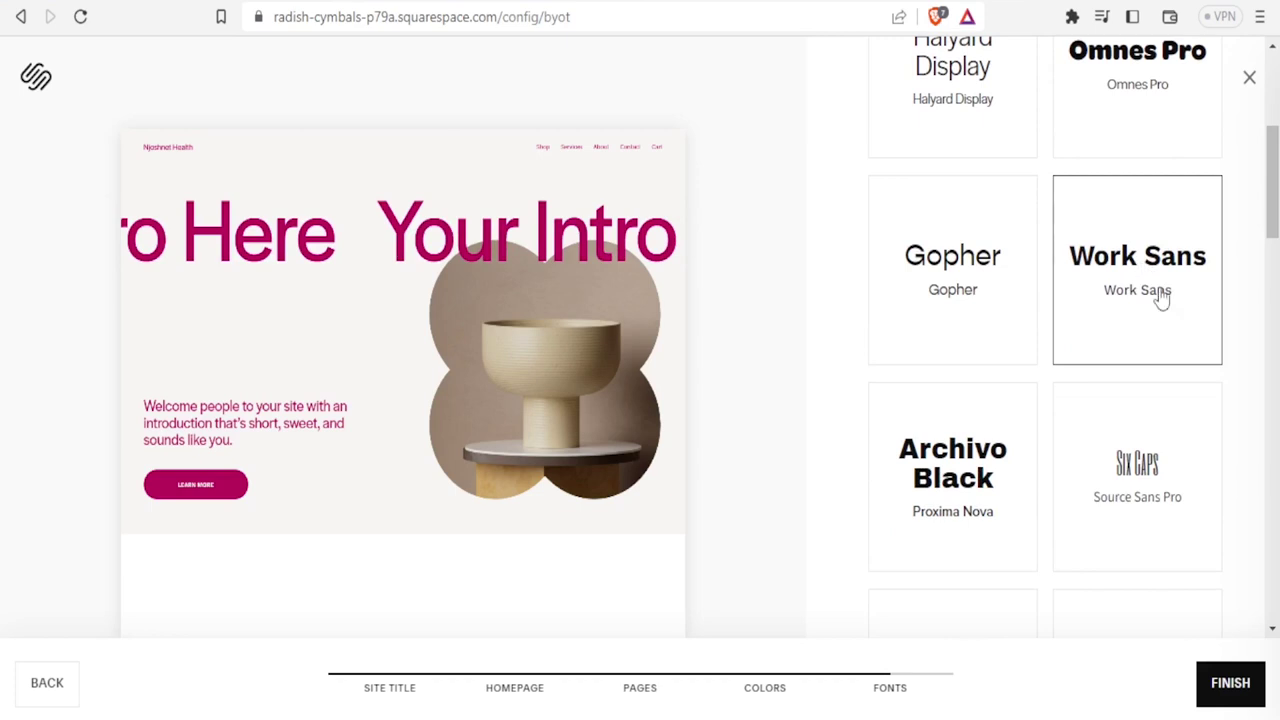
left_click(958, 470)
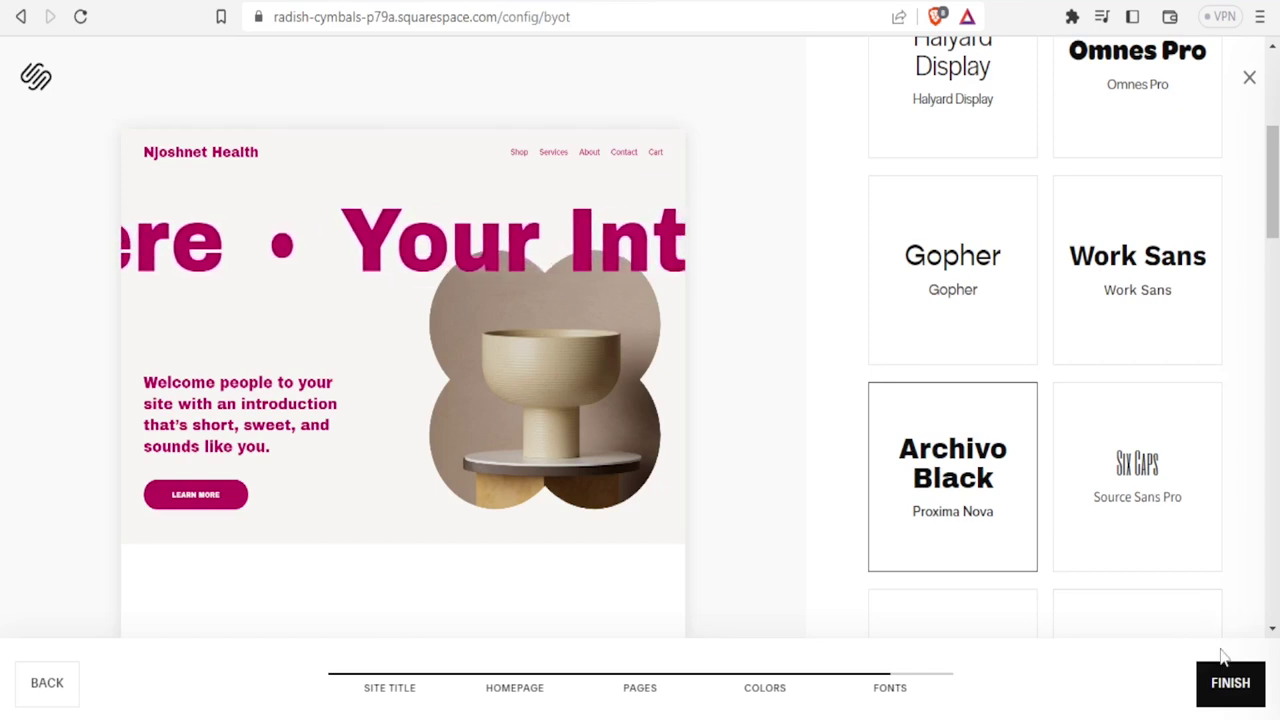
left_click(1225, 686)
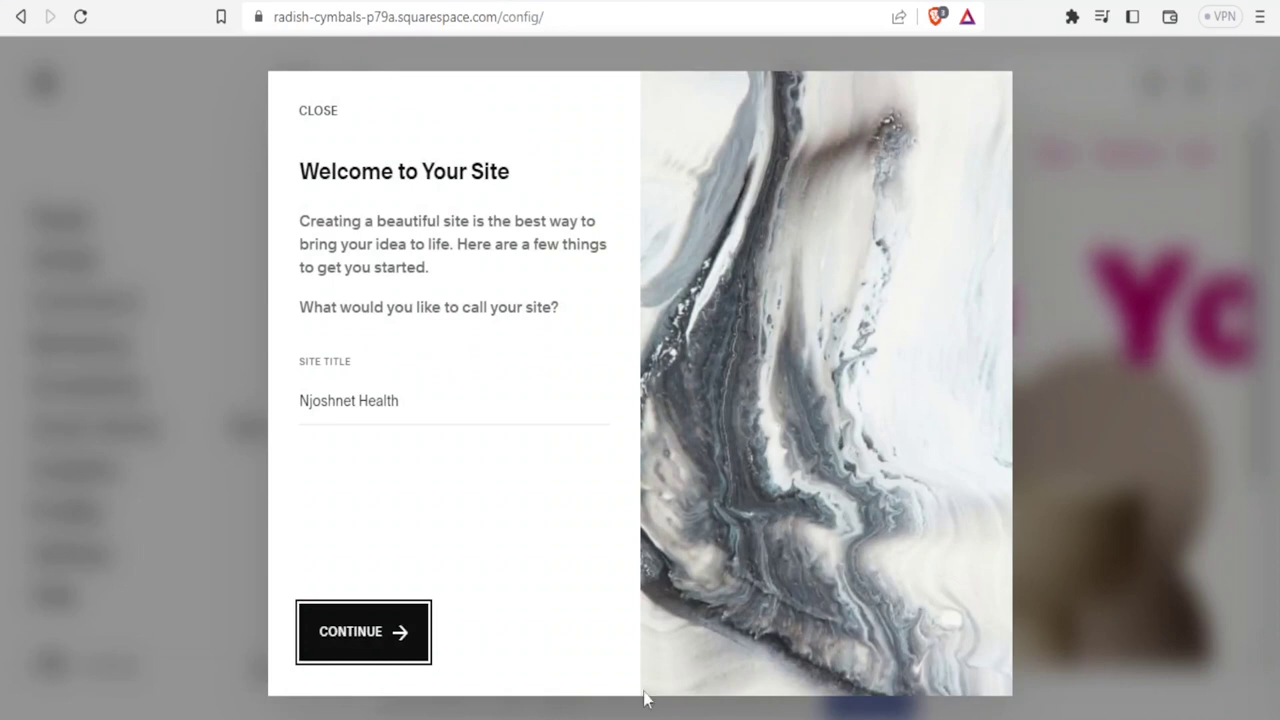
Keep the site title in the welcome dialog and go through the introductory tour to the end
left_click(390, 645)
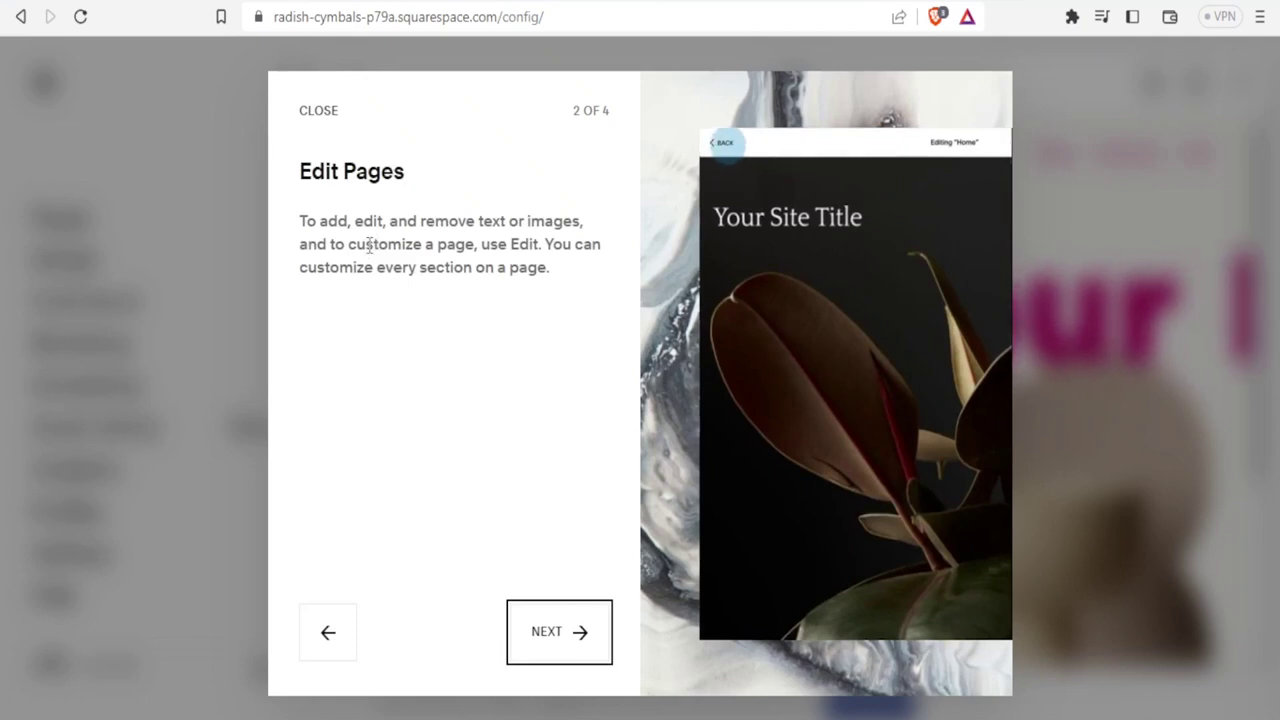
left_click(553, 638)
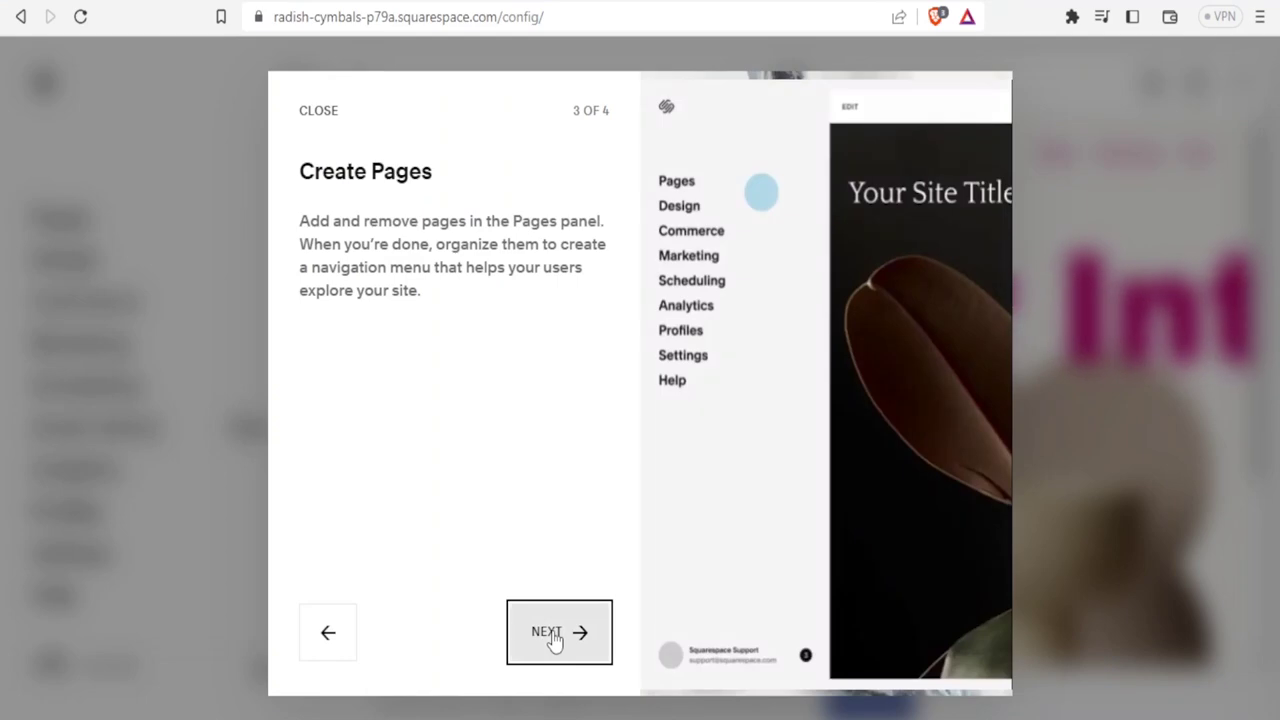
left_click(553, 638)
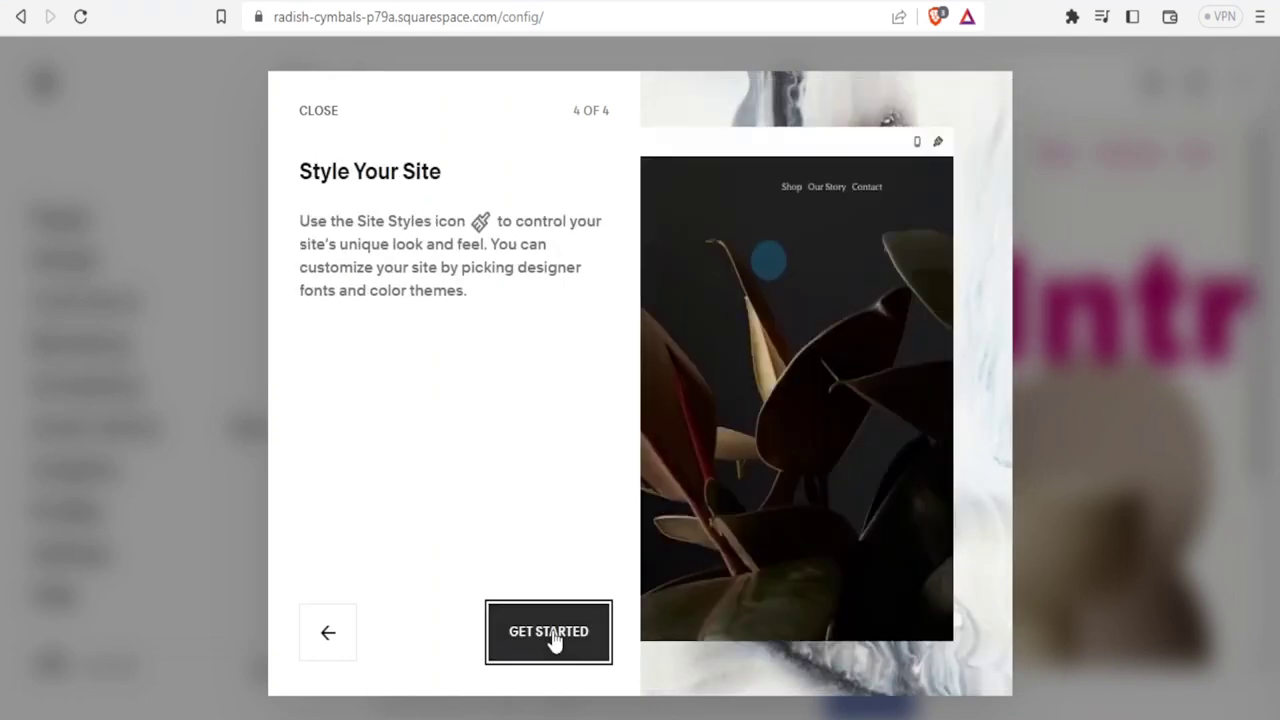
left_click(548, 632)
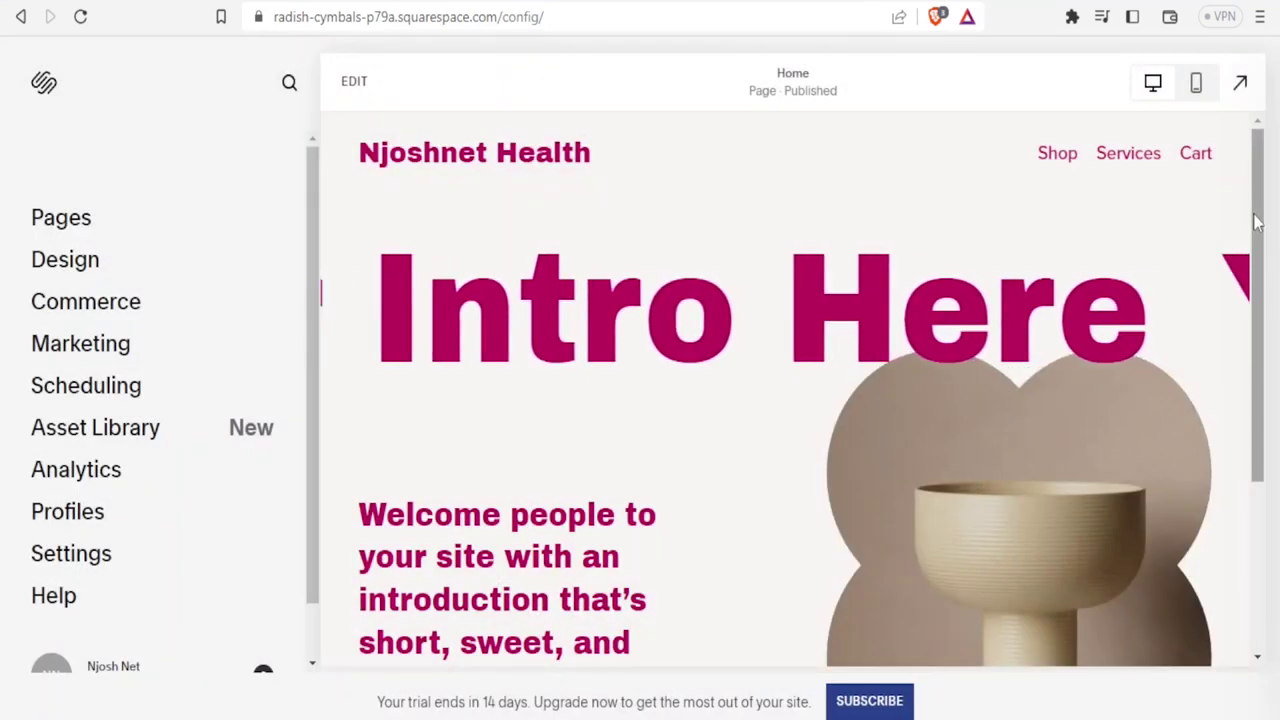
Open the Home page for editing
left_click_drag(1257, 222, 1276, 175)
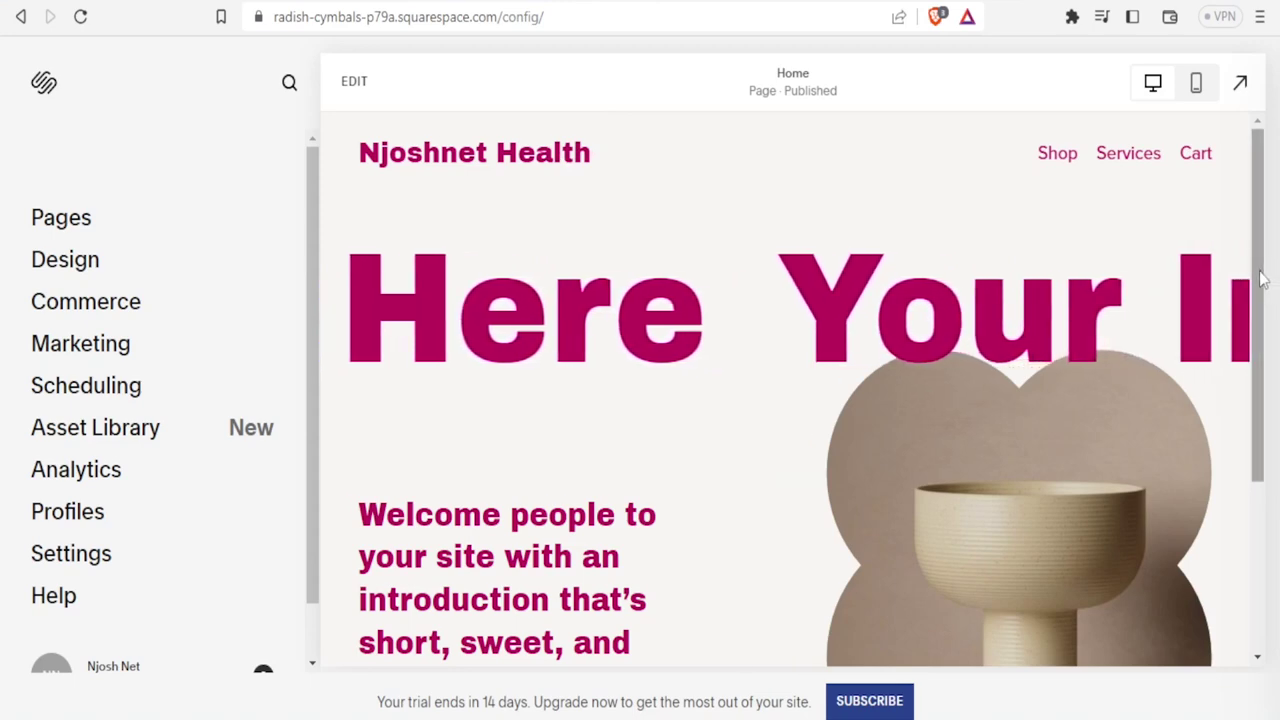
scroll(1258, 340, "down", 1)
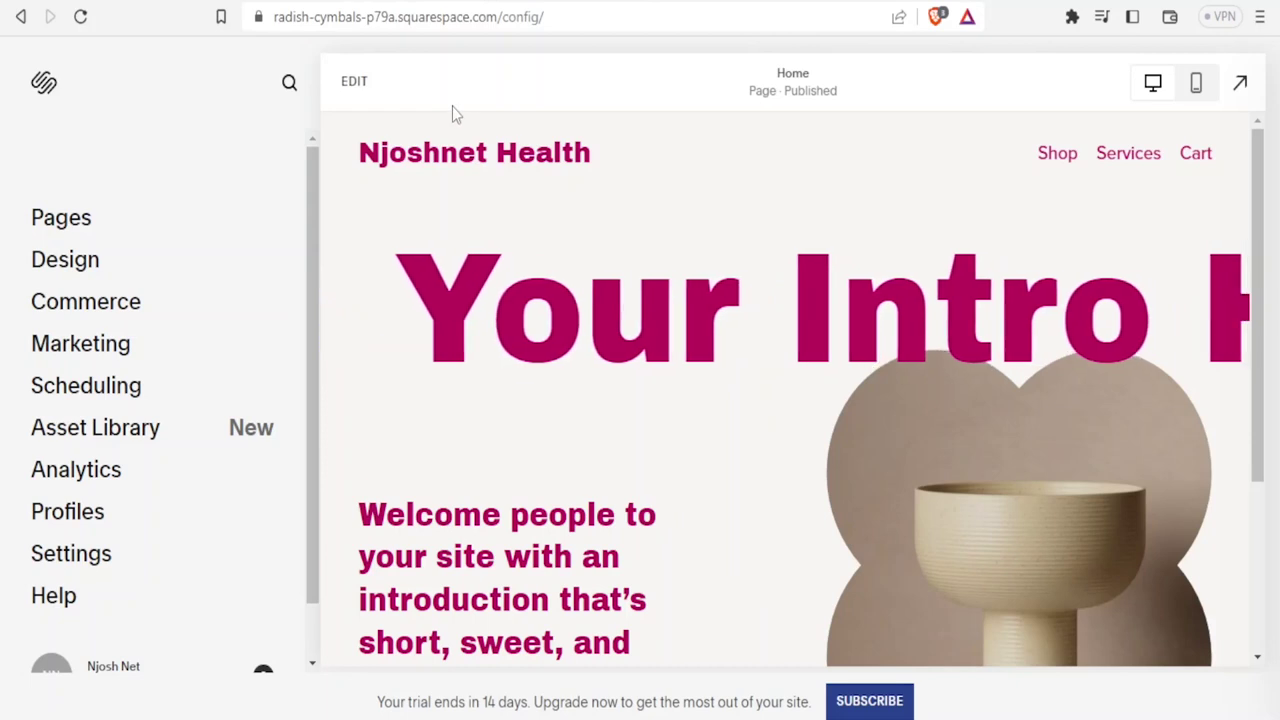
left_click(352, 86)
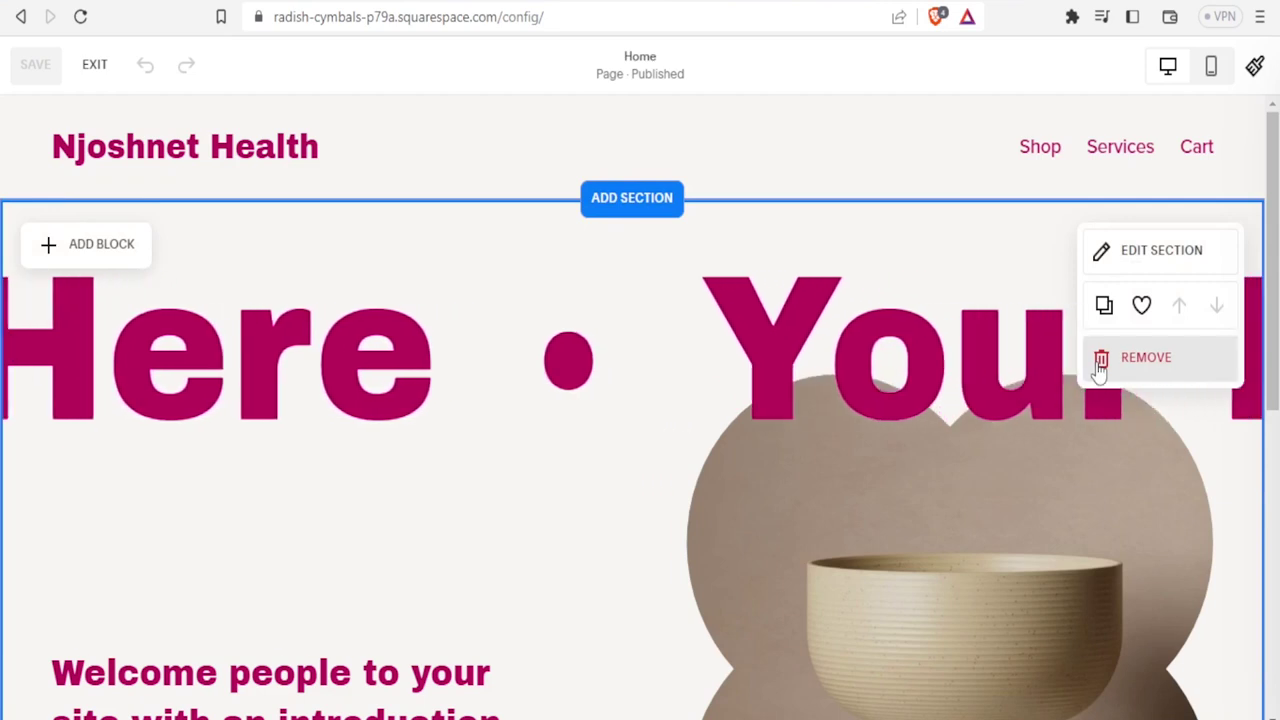
Open the Home page intro section's settings, view its format and background art options, and dismiss the background art introduction
left_click(1172, 254)
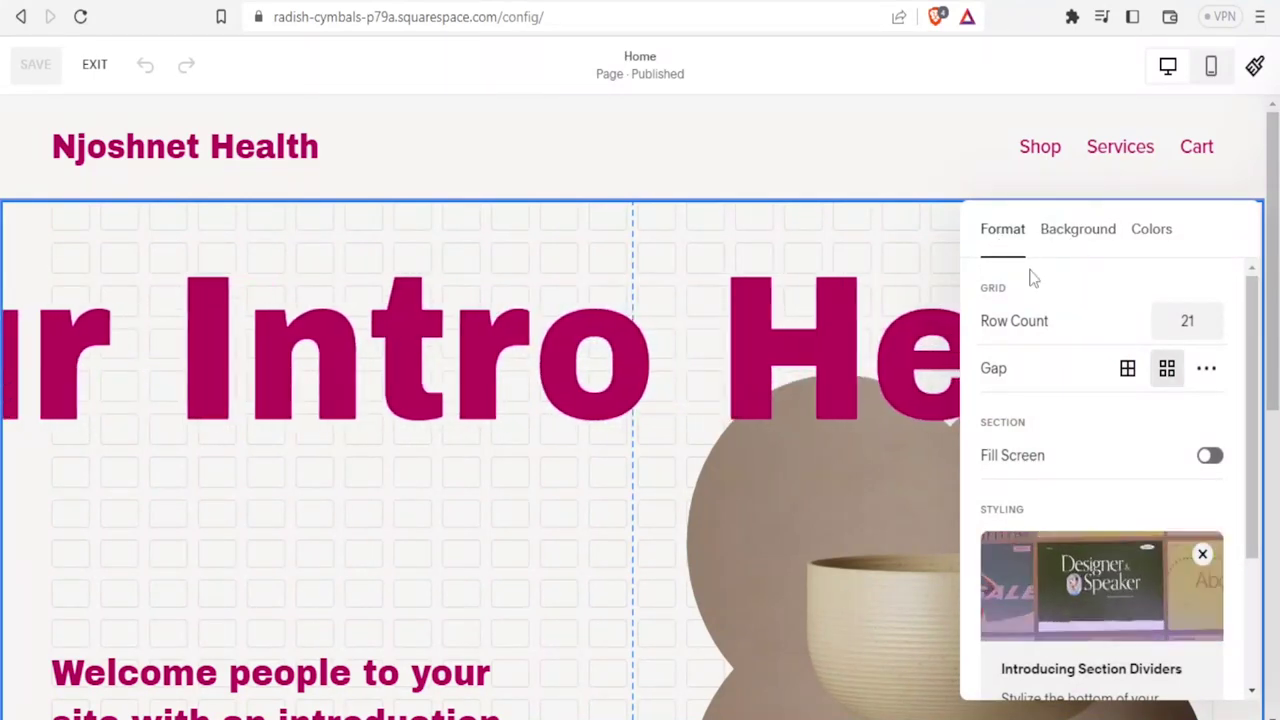
left_click(1078, 229)
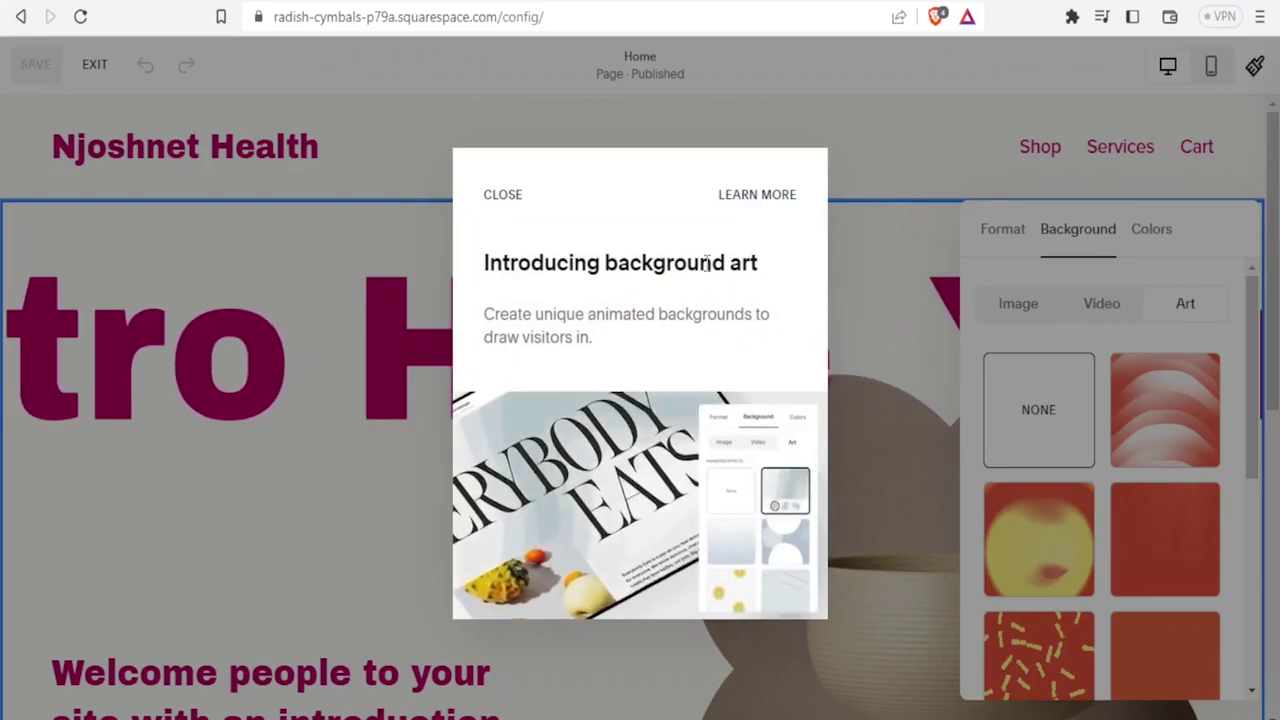
left_click(503, 194)
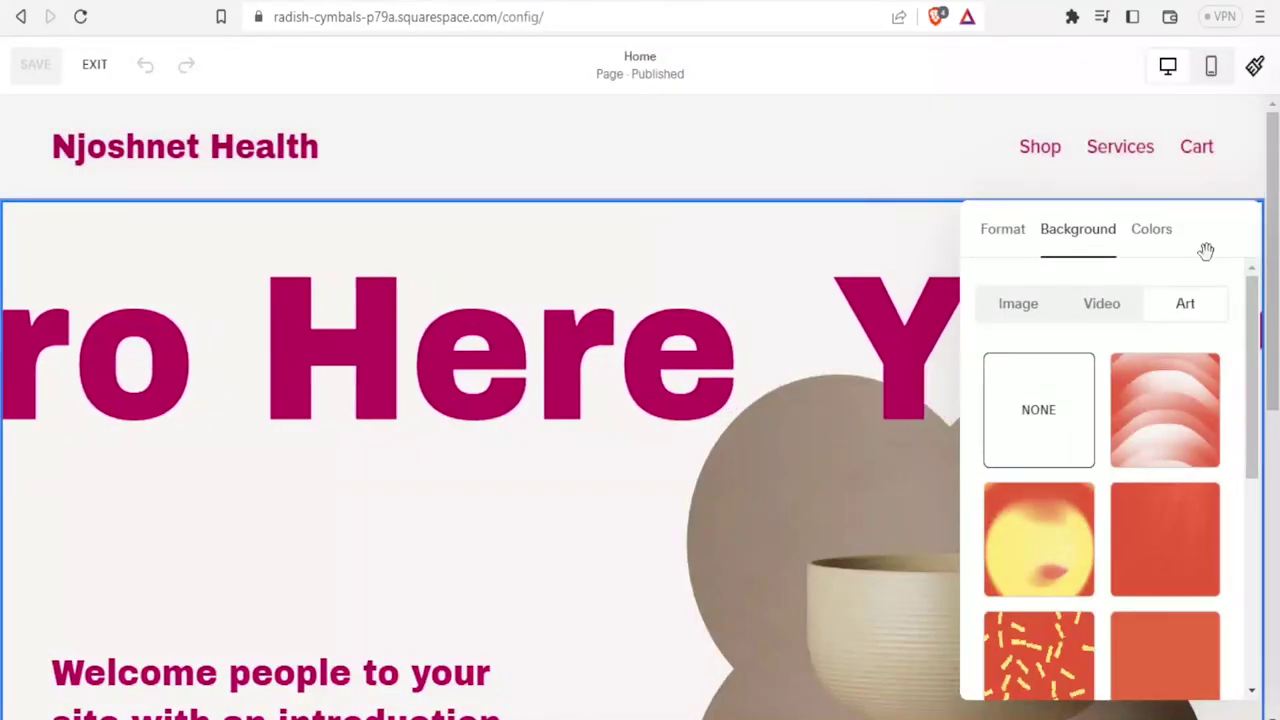
Try the Bright 2 color theme on the intro section, return to Lightest 1, and look through the remaining themes
left_click(1156, 238)
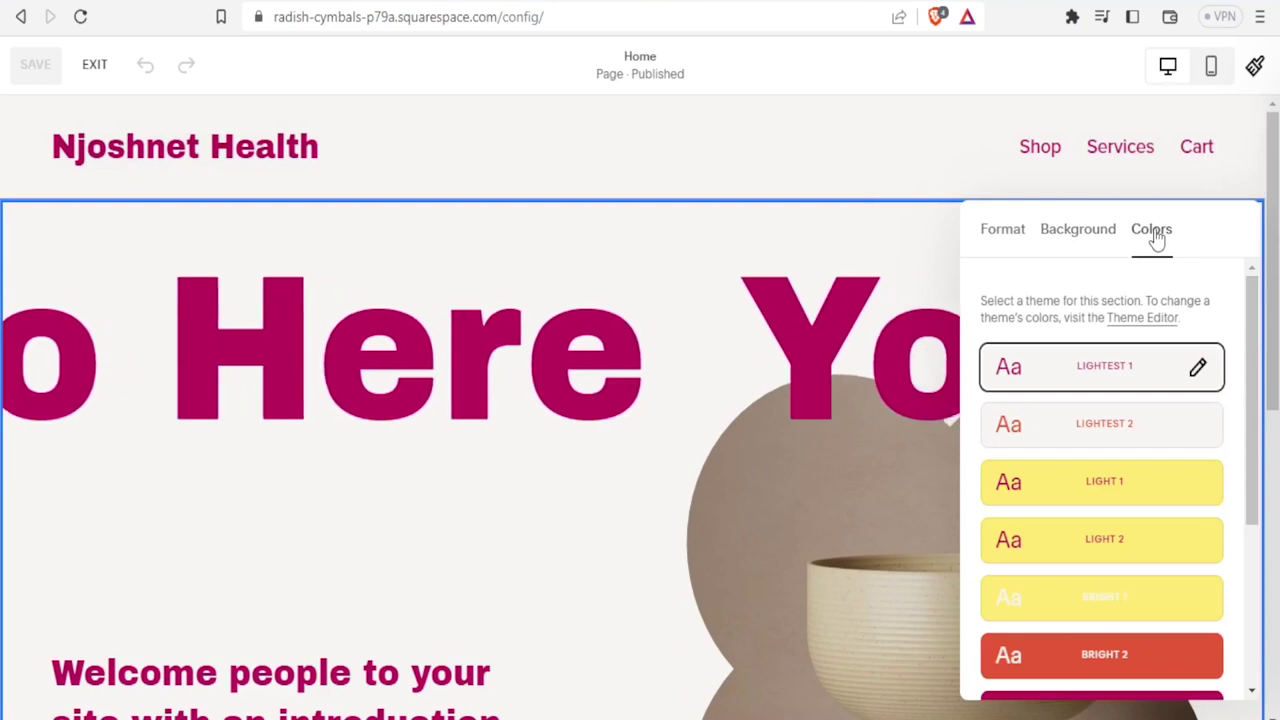
left_click(1115, 663)
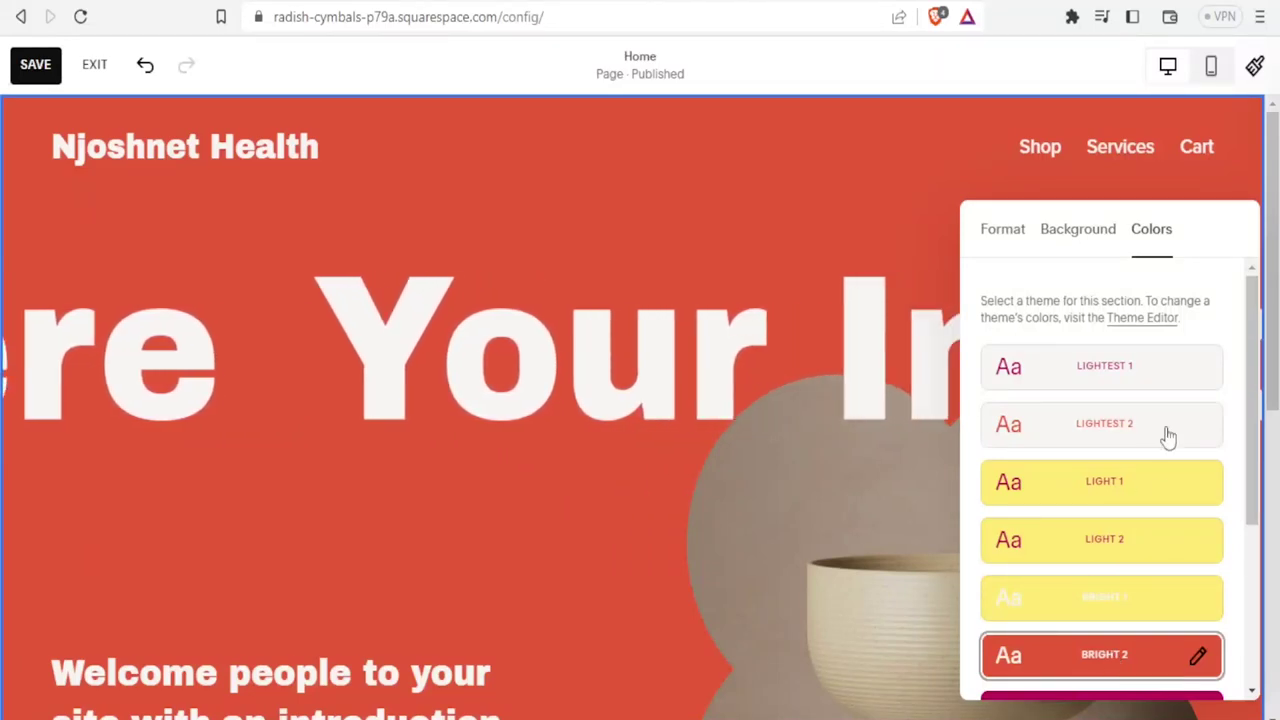
left_click(1105, 383)
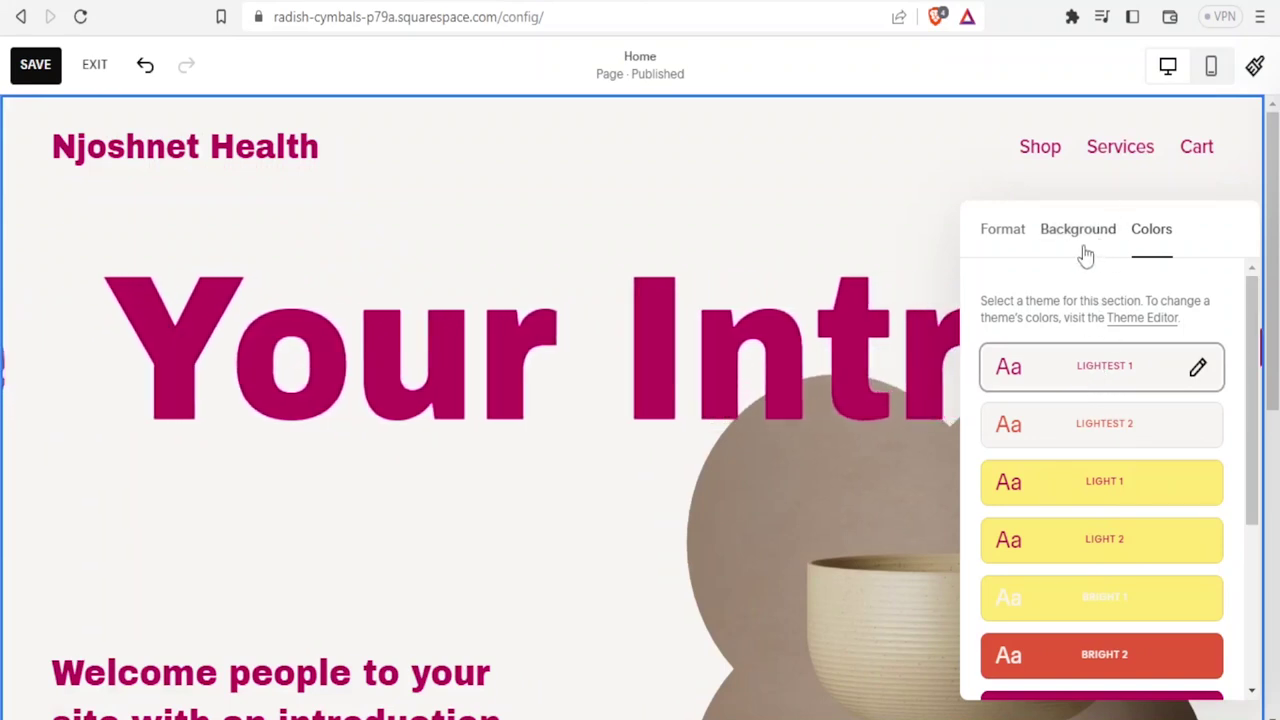
scroll(1253, 345, "down", 3)
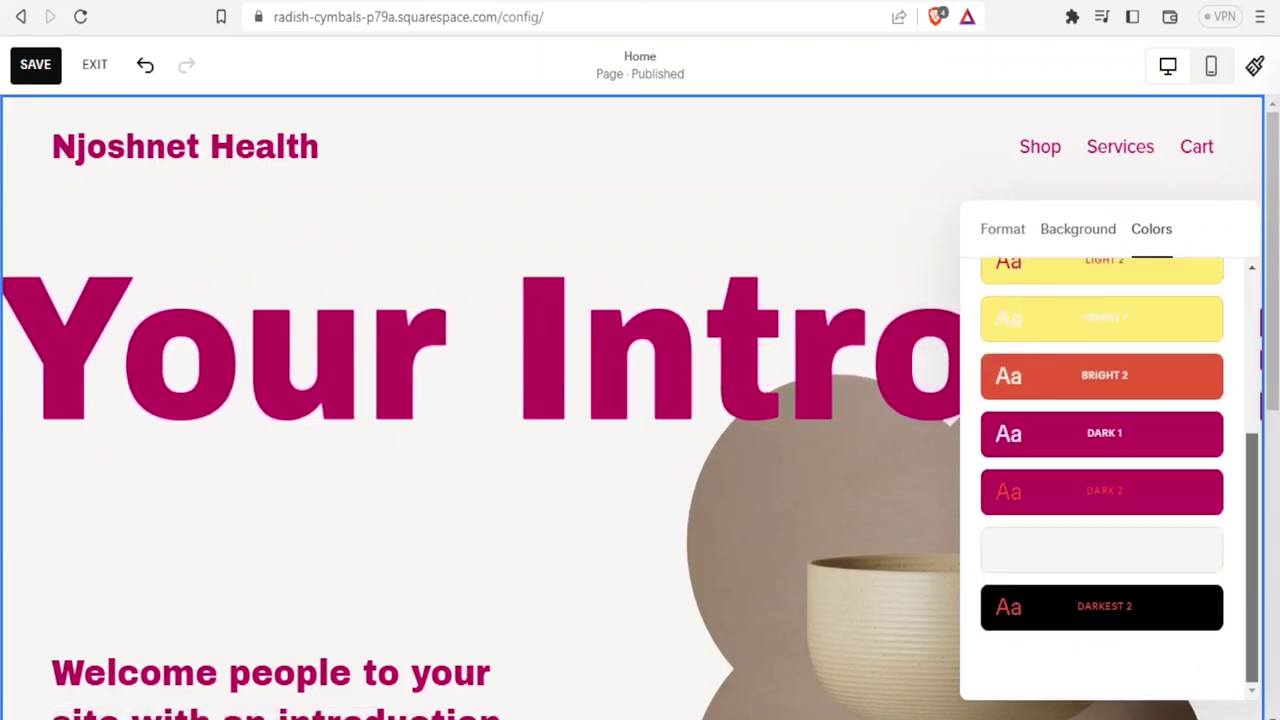
Change the first item of the intro section's scrolling text to "Njoshnet Health Centre"
left_click(867, 388)
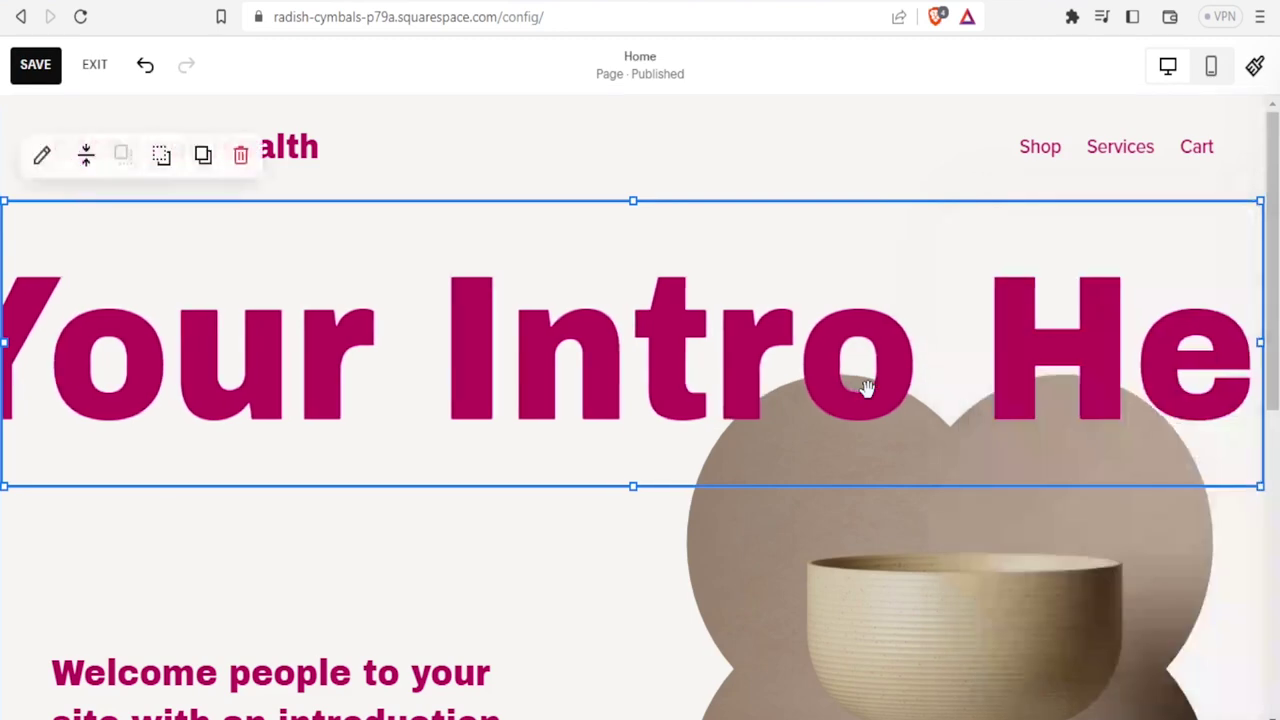
left_click(867, 388)
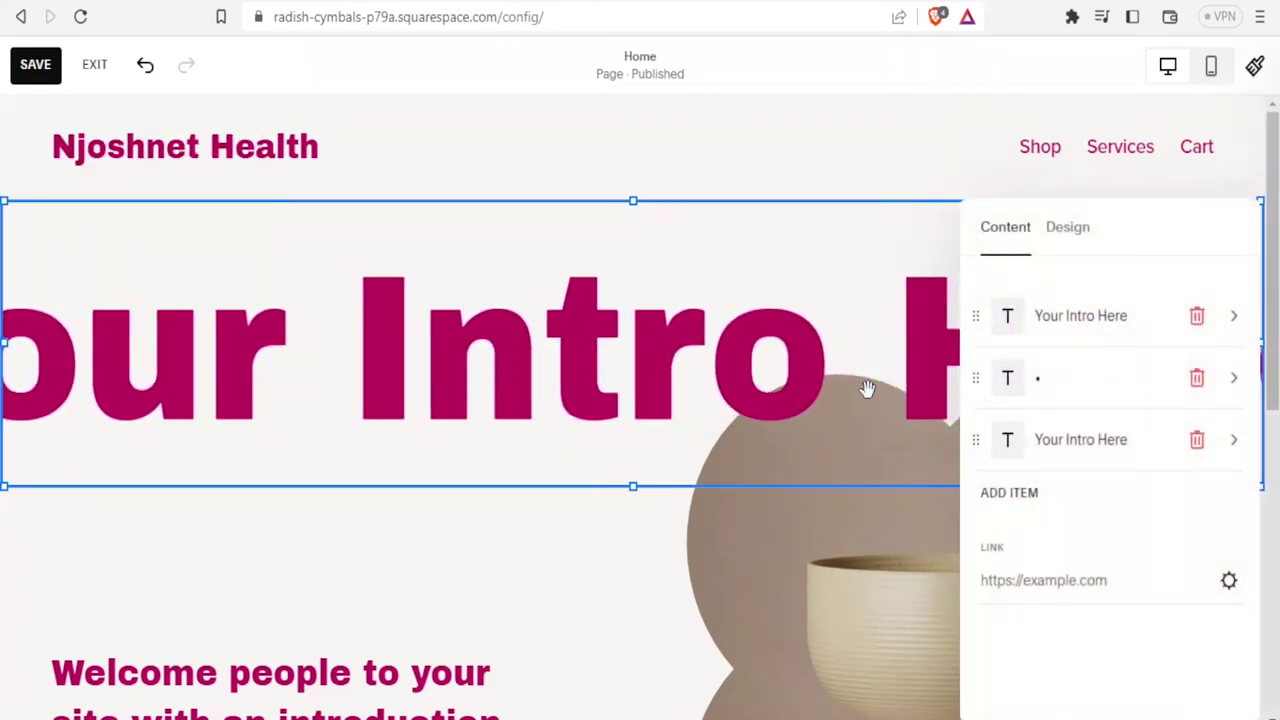
scroll(932, 190, "down", 1)
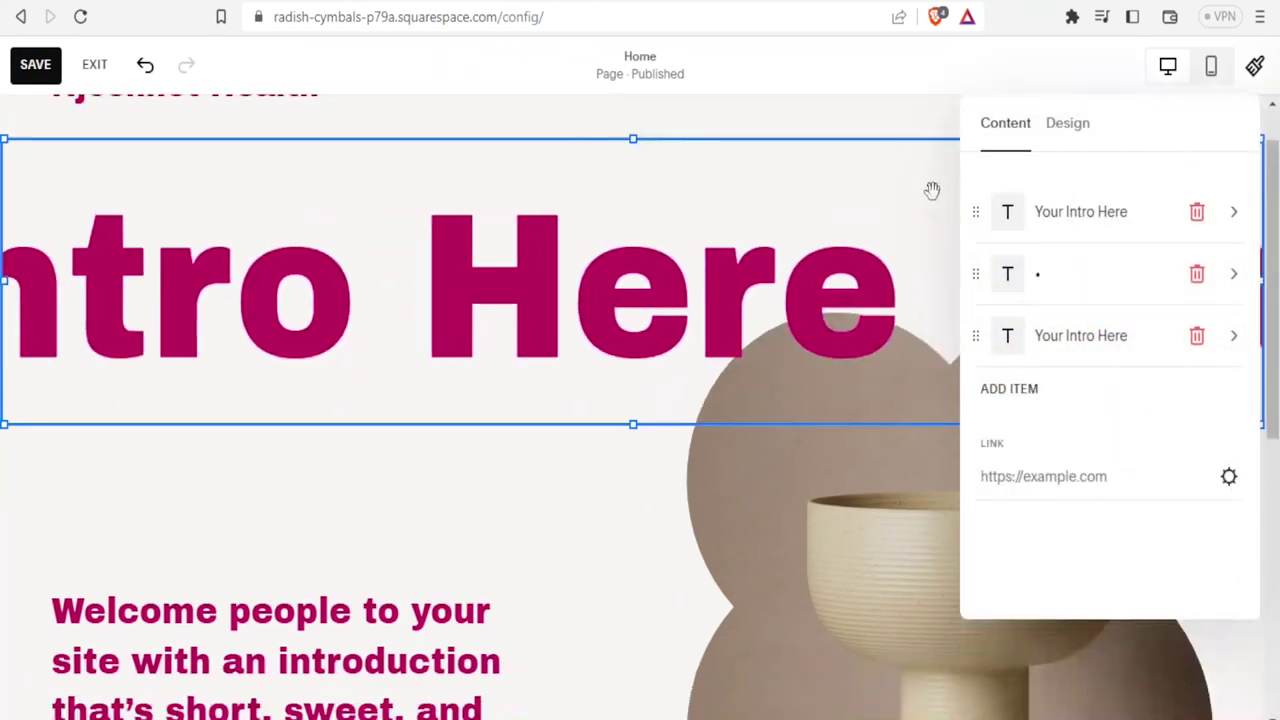
left_click(1058, 211)
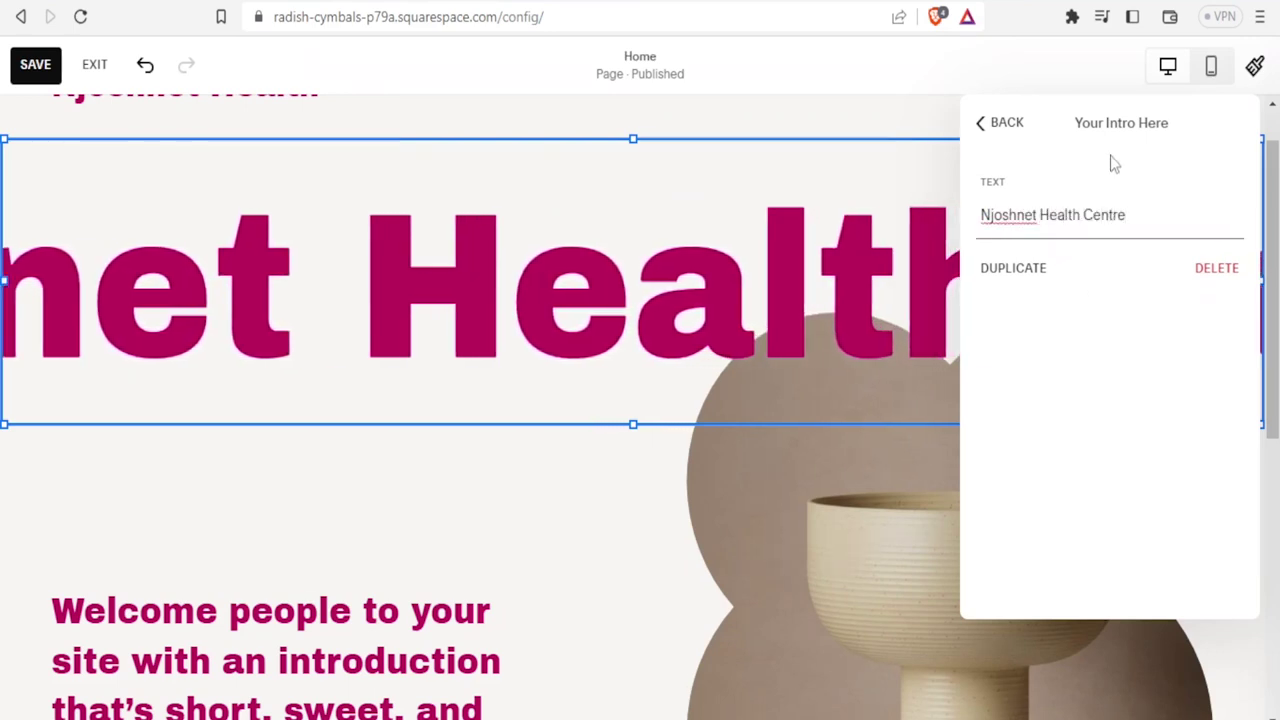
left_click(795, 483)
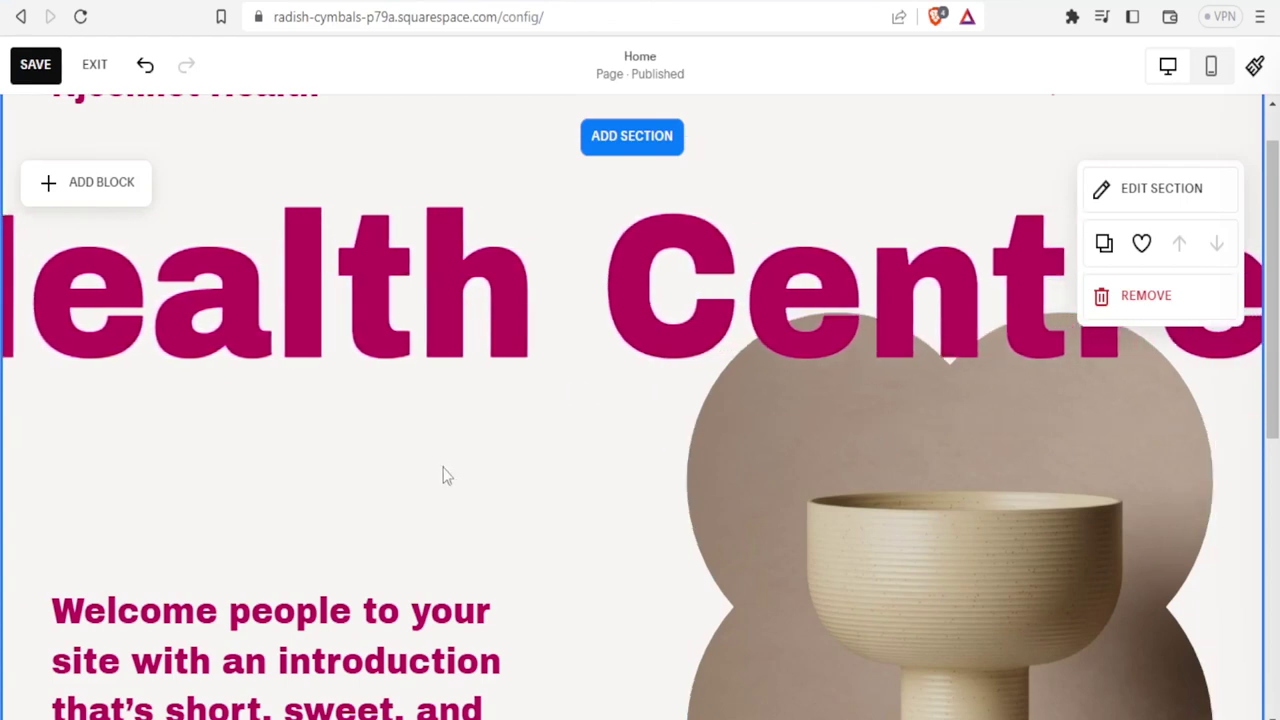
Replace the ceramic bowl picture in the intro section with the free stock image of an orange lily on a dark background
left_click(877, 564)
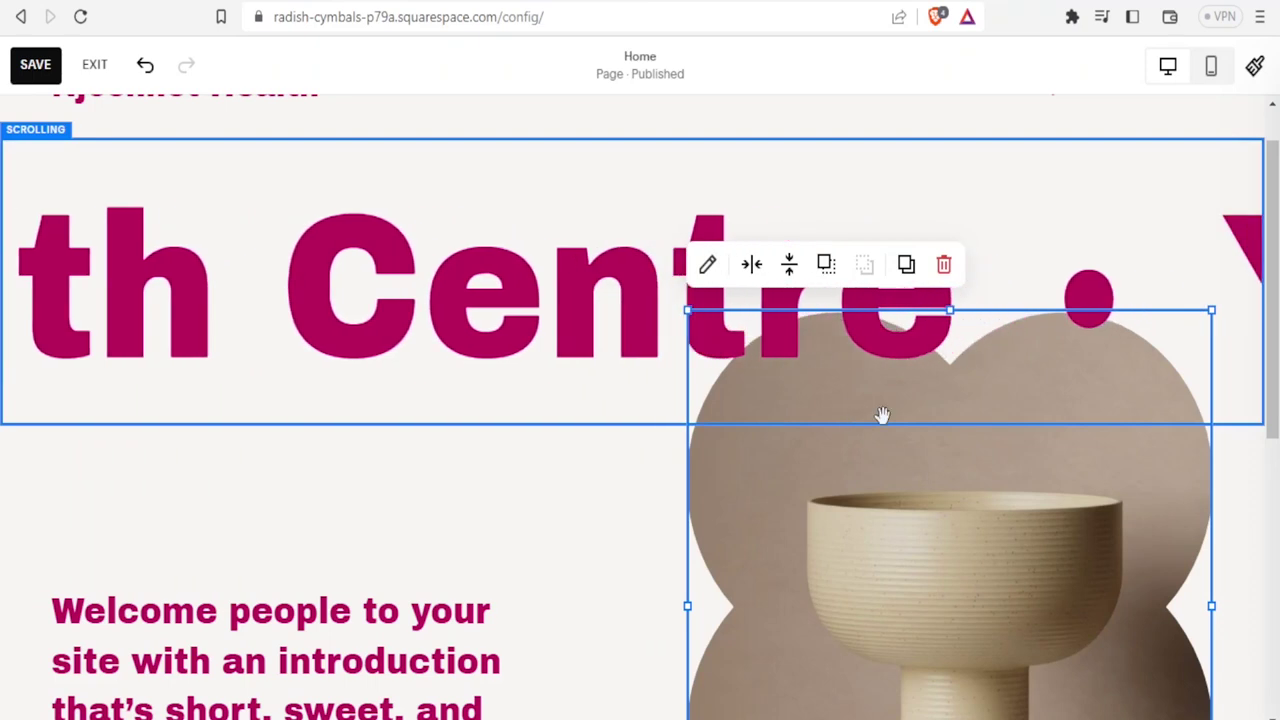
left_click(708, 268)
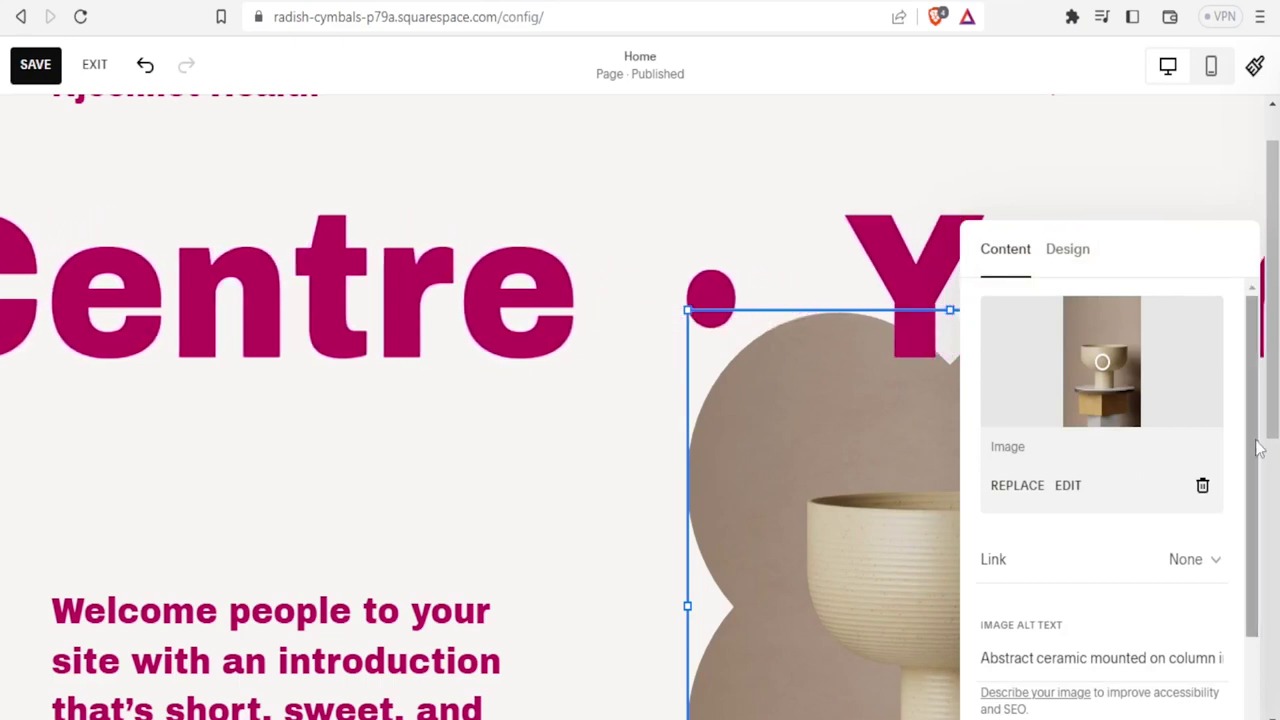
scroll(1257, 487, "down", 1)
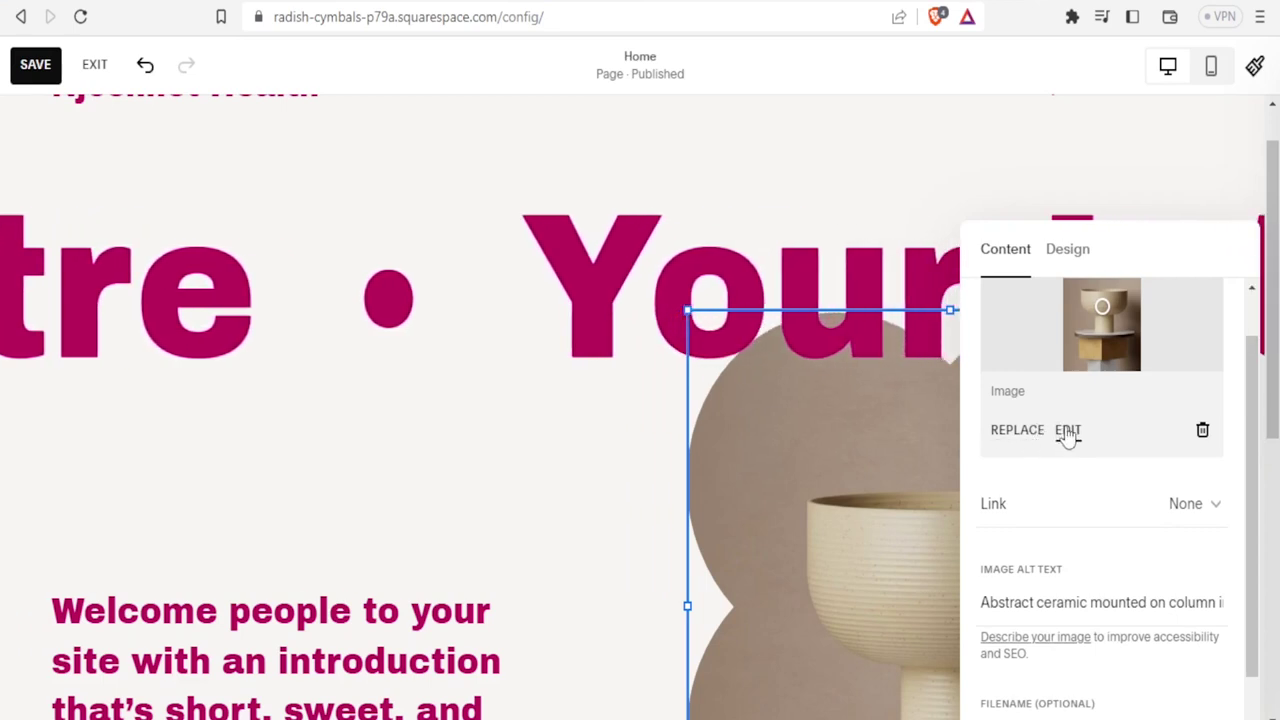
left_click(1014, 432)
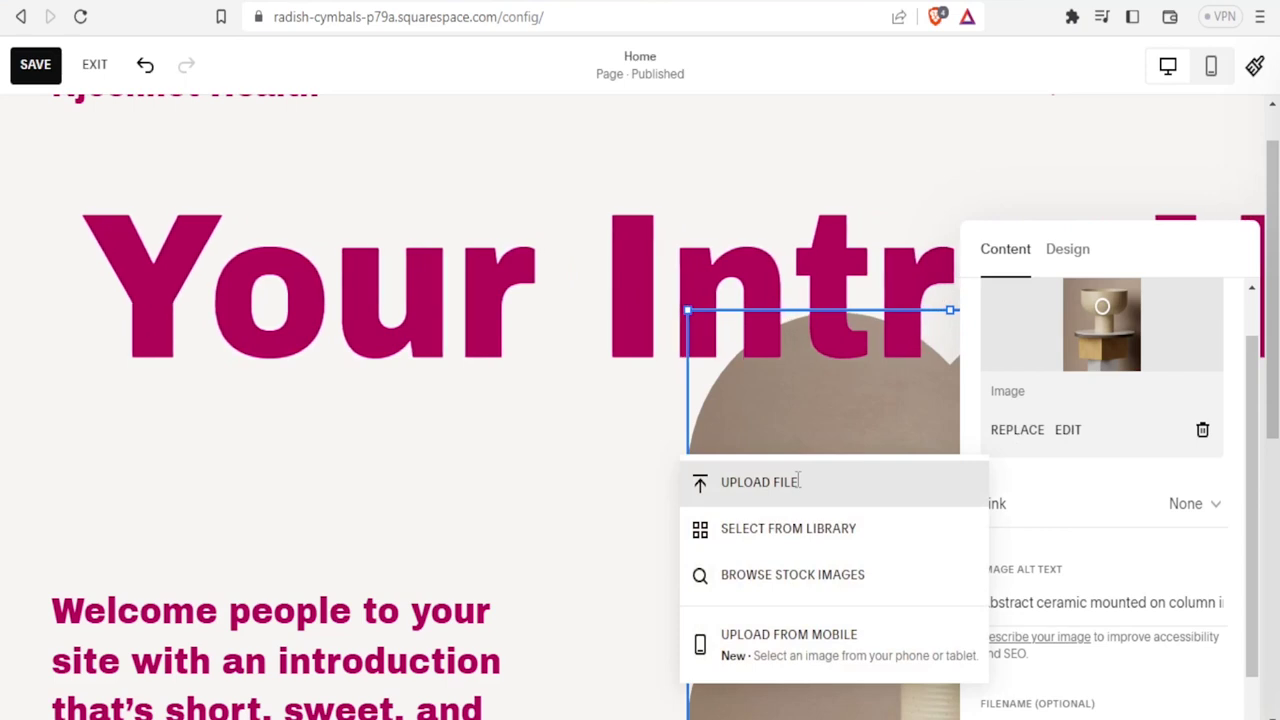
left_click(787, 580)
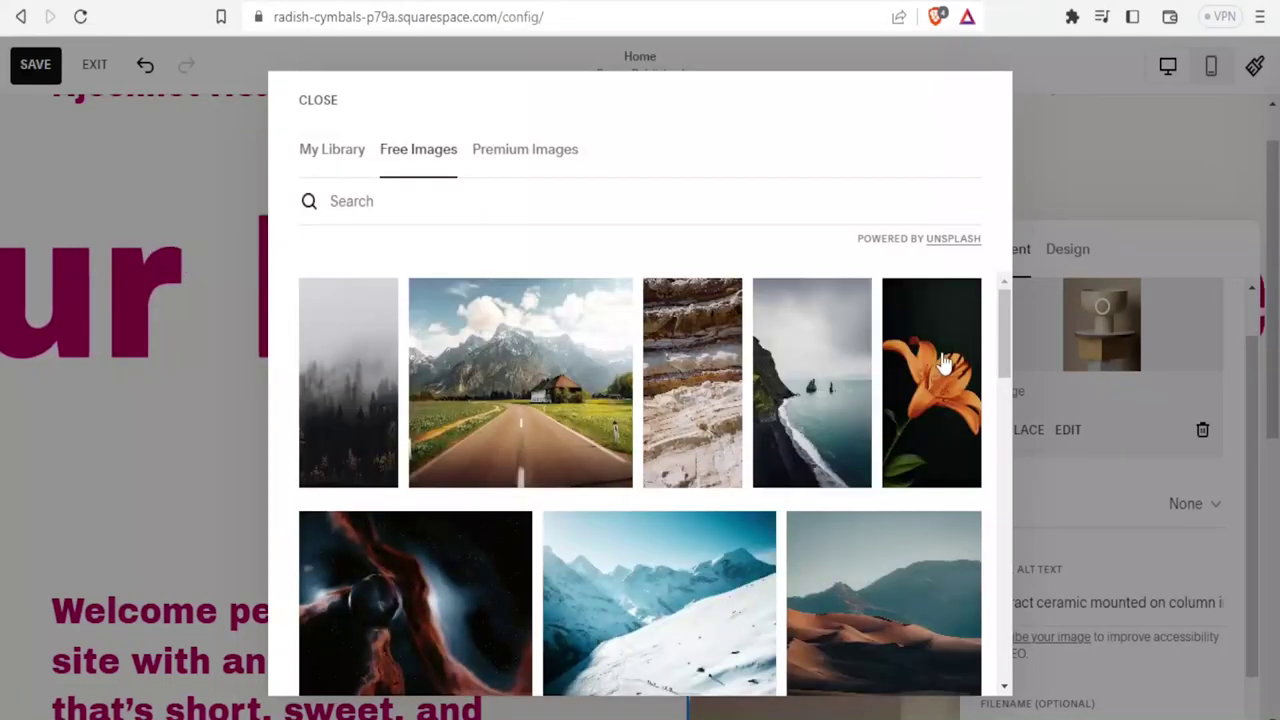
mouse_move(1004, 324)
left_mouse_down()
mouse_move(1019, 493)
mouse_move(1011, 311)
left_mouse_up()
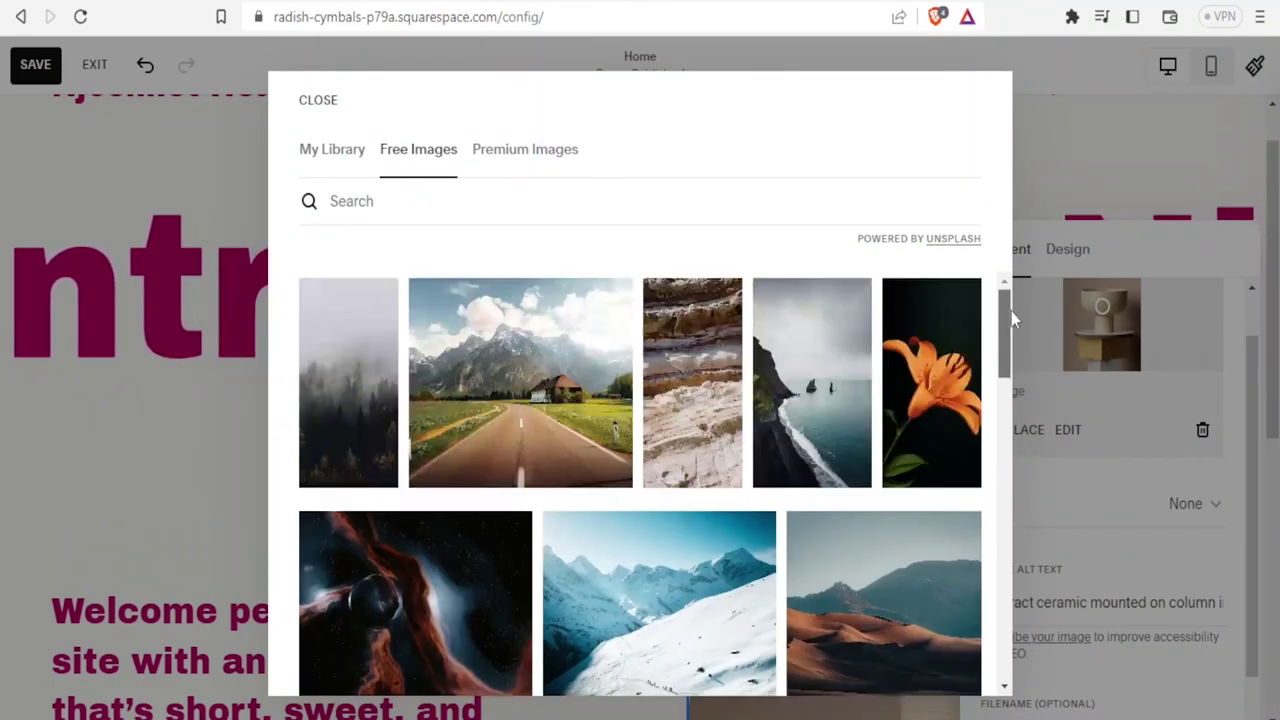
left_click(948, 365)
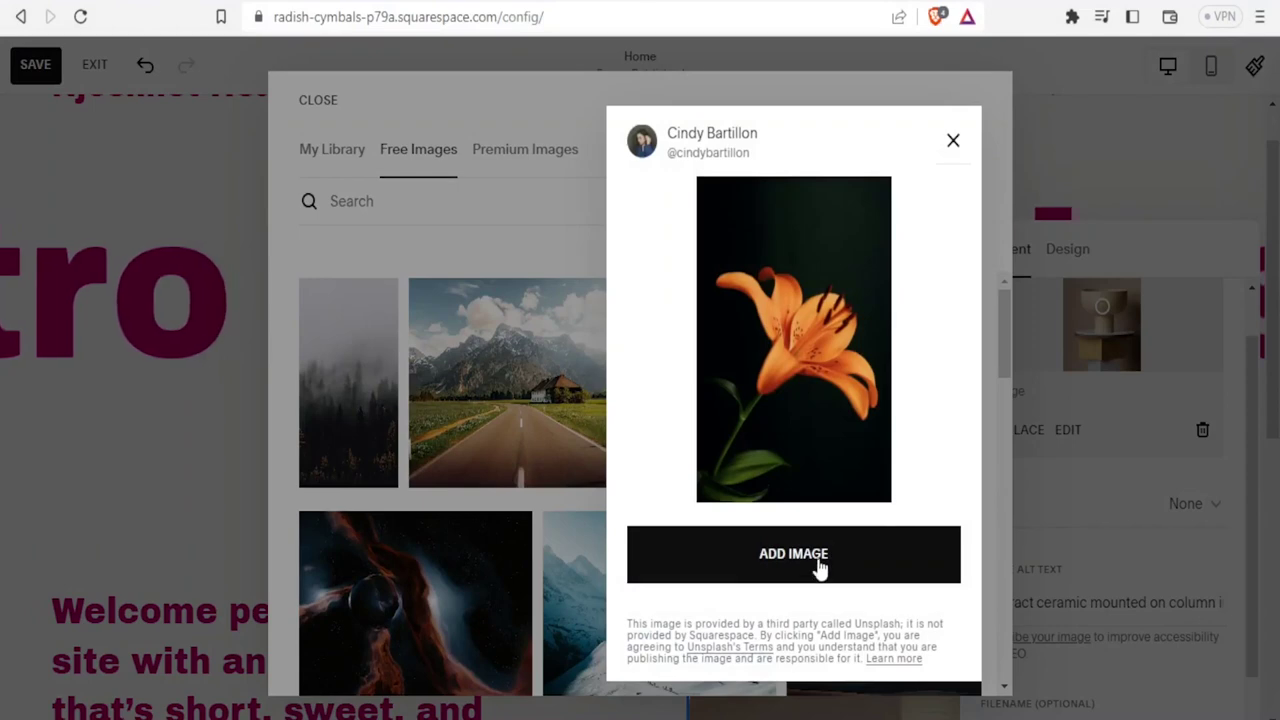
left_click(803, 566)
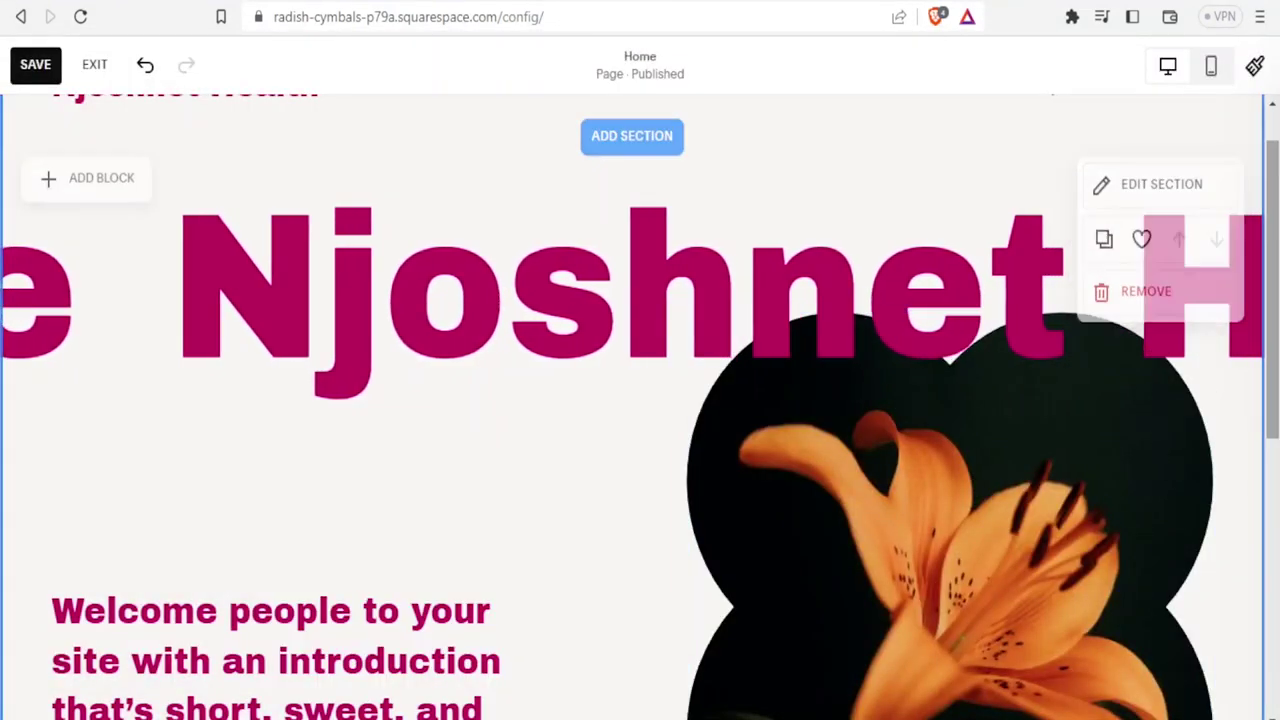
Replace the welcome text beside the image with "Njoshnet Health centrejbuvyuubb vjhvvyuvyuvubuinklm"
scroll(1274, 370, "down", 1)
left_click_drag(1274, 370, 1262, 420)
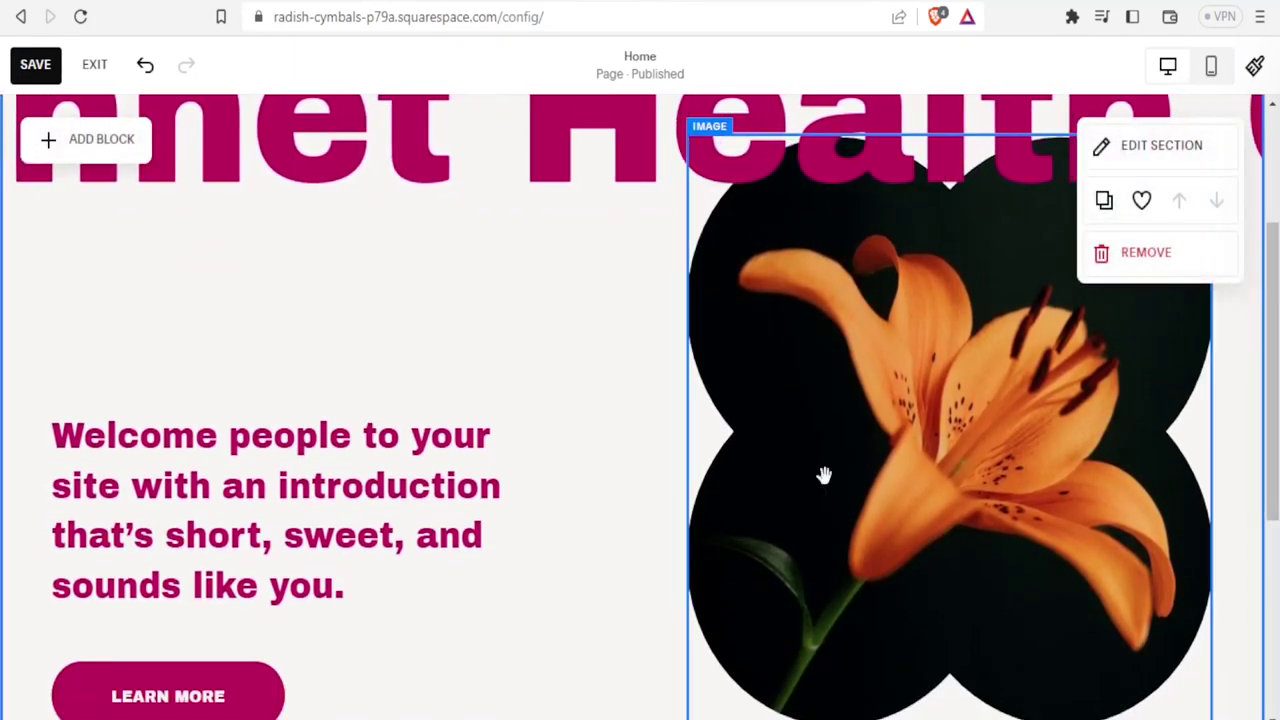
left_click(393, 504)
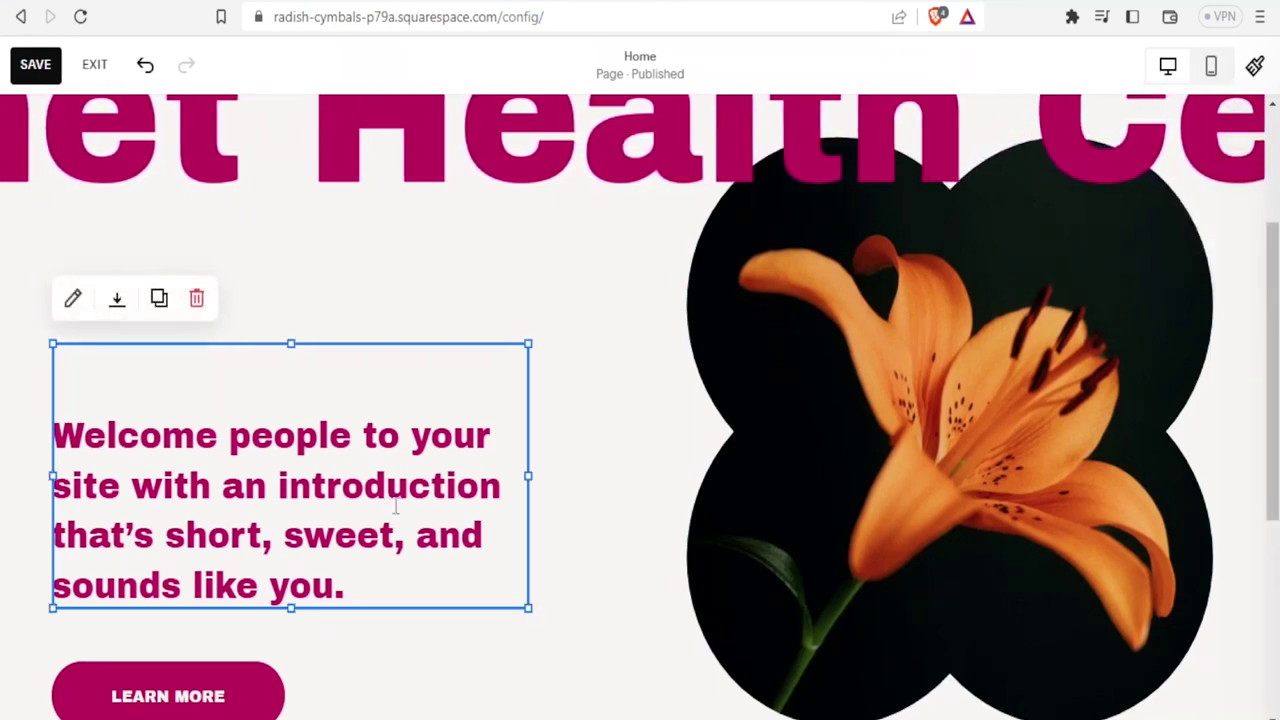
double_click(395, 507)
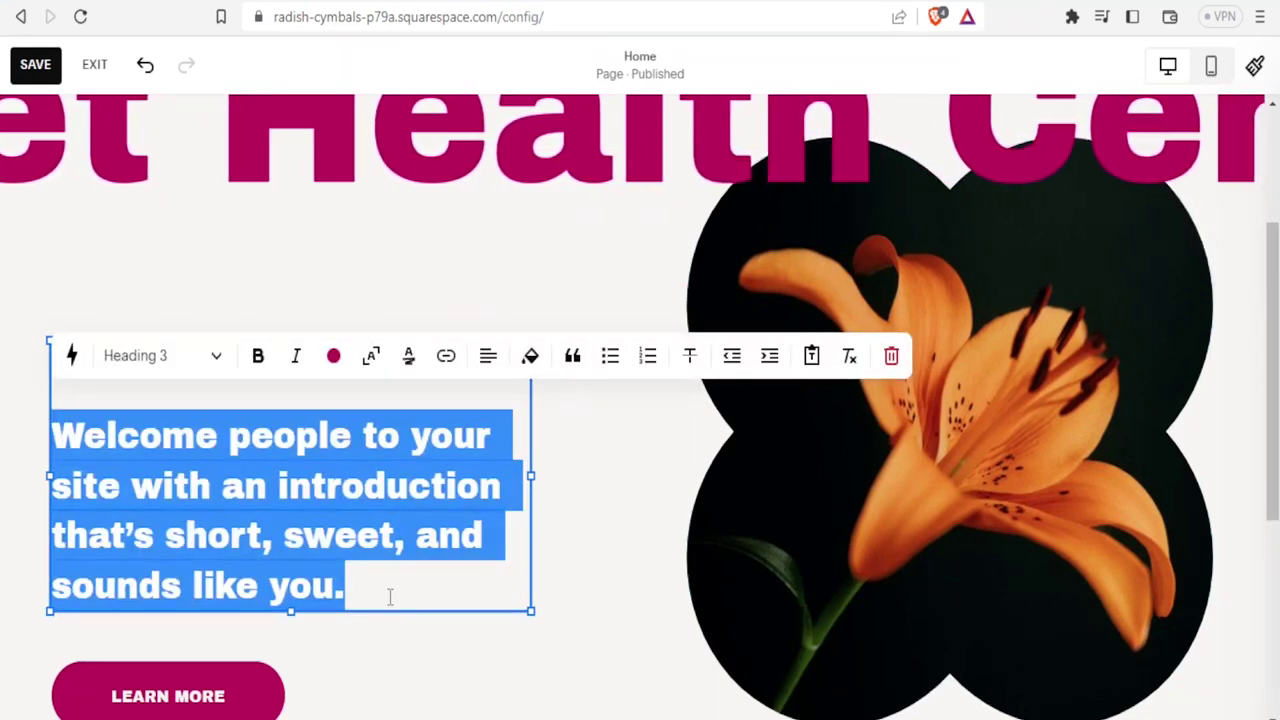
left_click(232, 442)
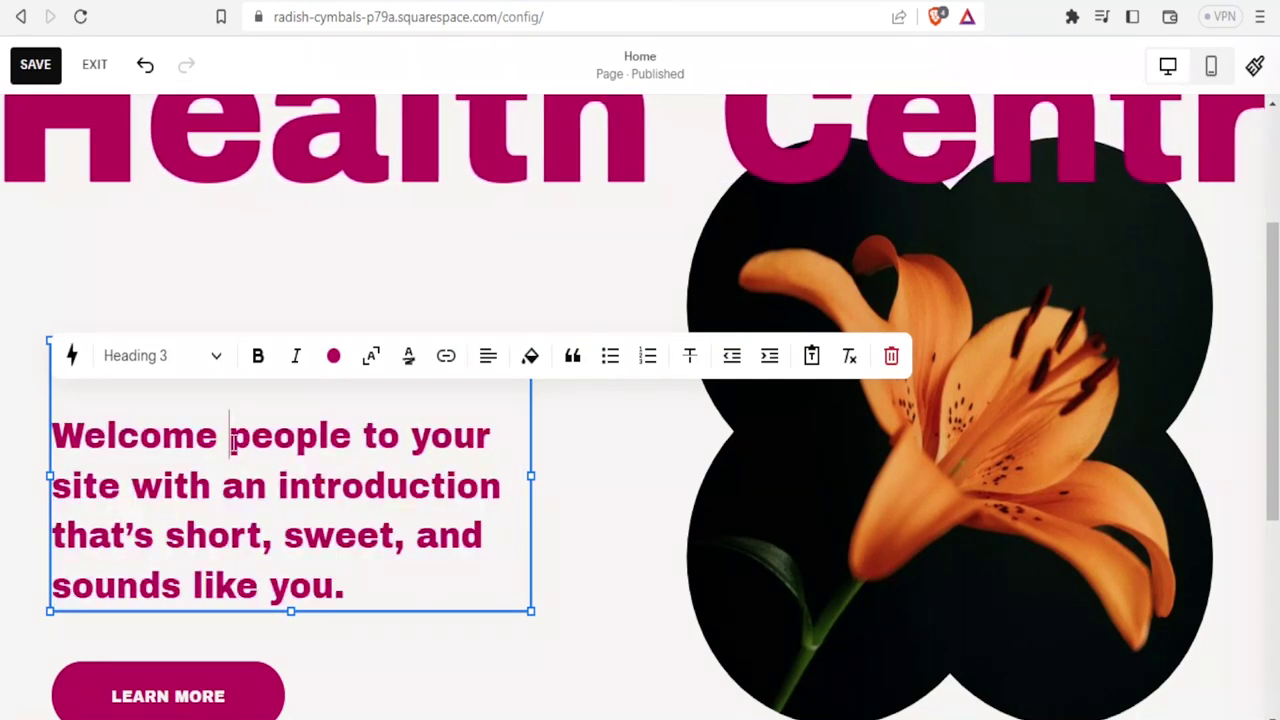
key("ctrl+a")
type("Nj")
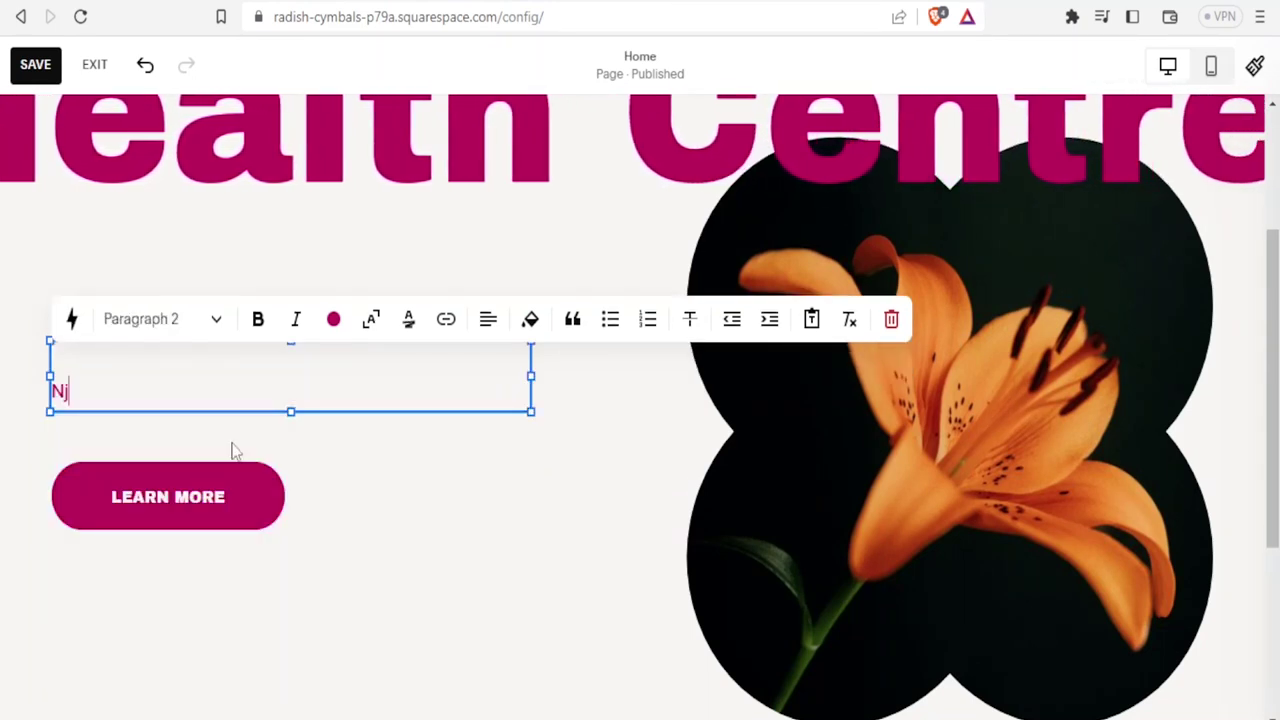
type("oshnet Heal")
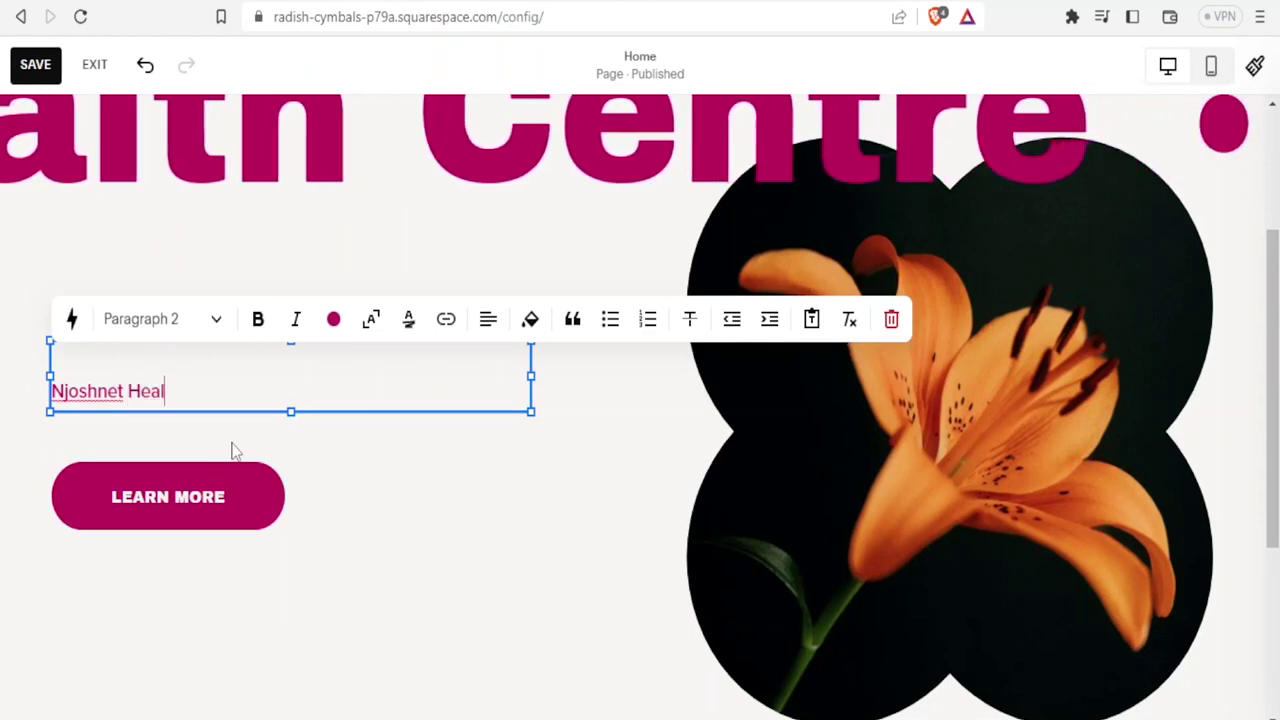
type("th centre")
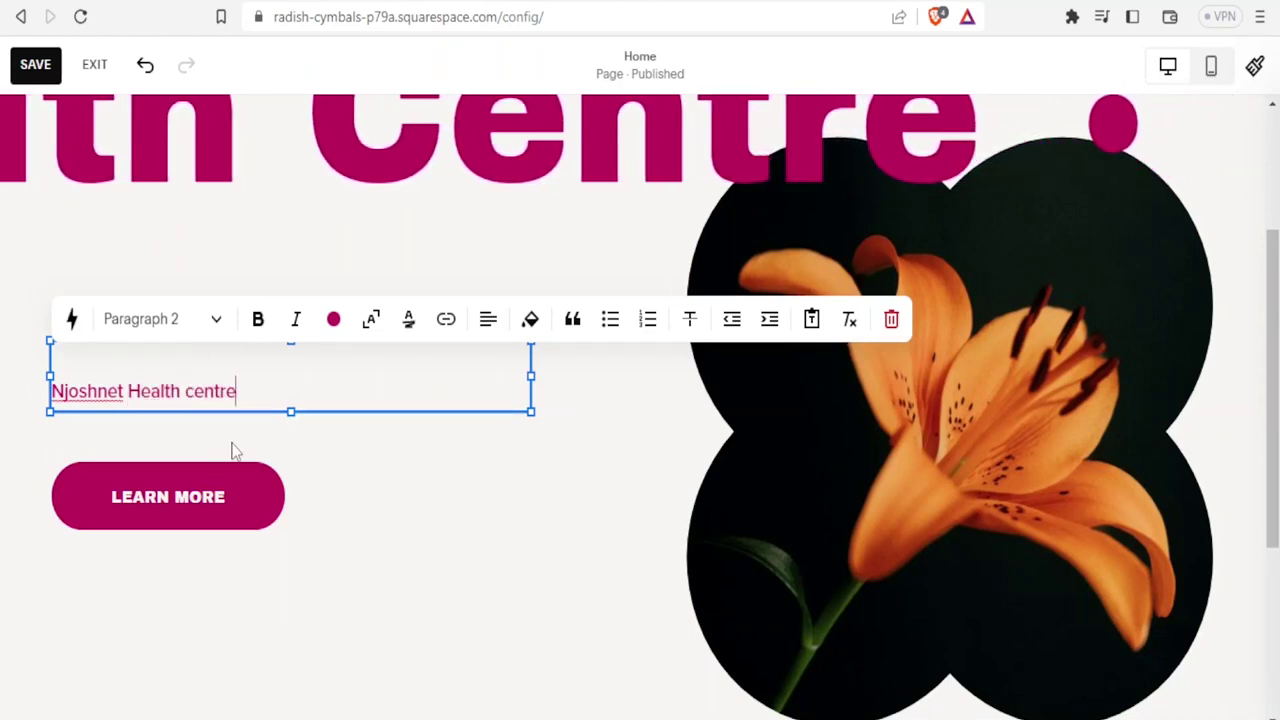
type("jbuvyuub")
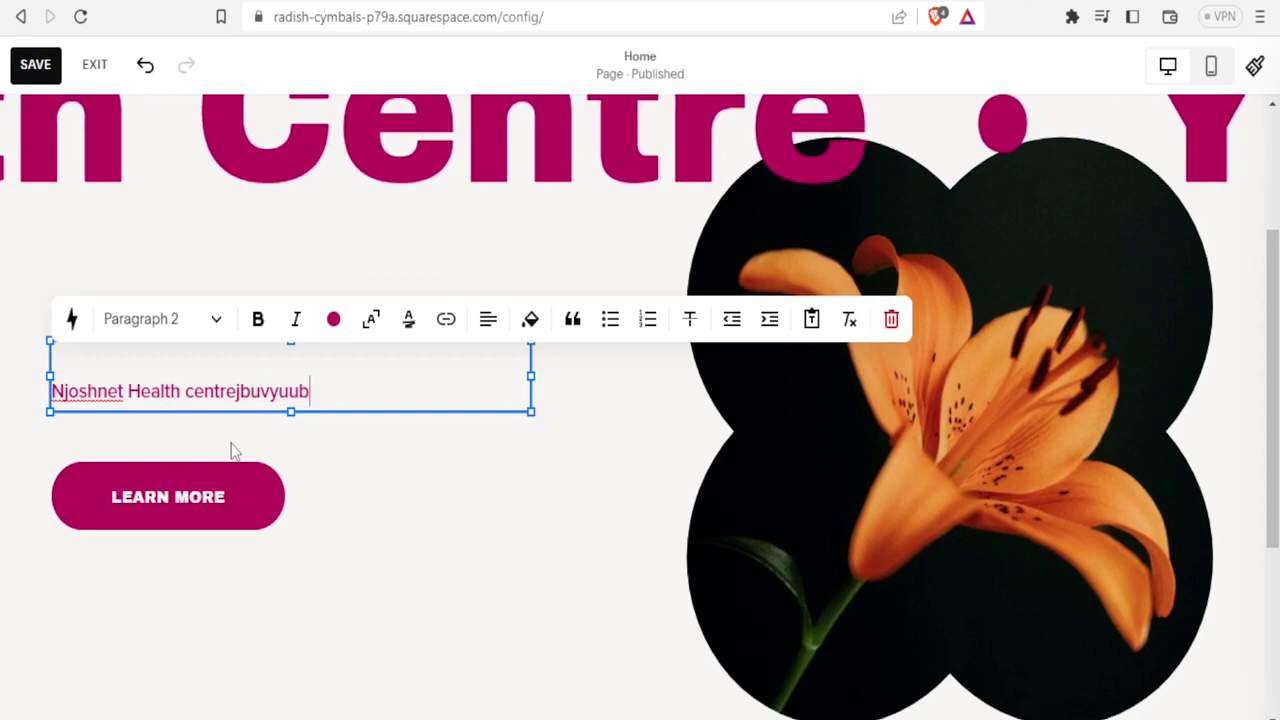
type("b  vjhvvyuvyuvubuinklm")
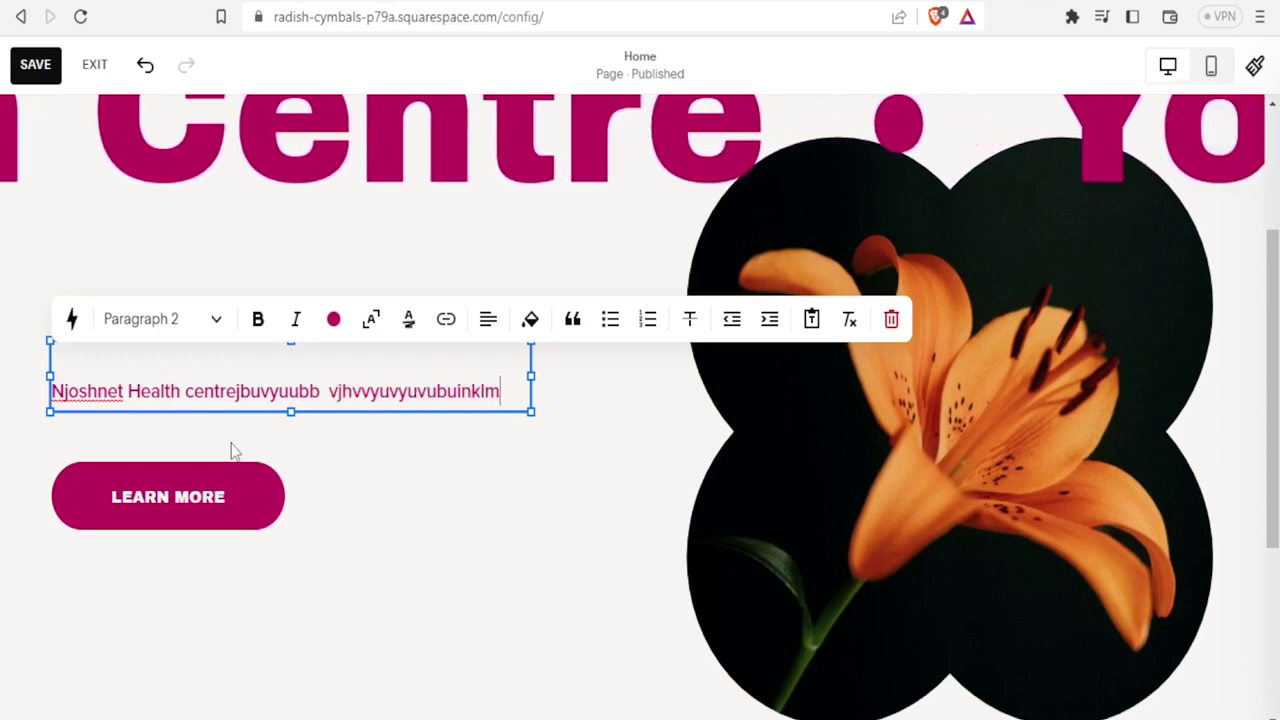
Add a second paragraph reading "jghghhvjhvjkvuchchvhchhchhvhv" to the text block and finish editing it
key("Return")
type("jghghhvjhvjkvuchch")
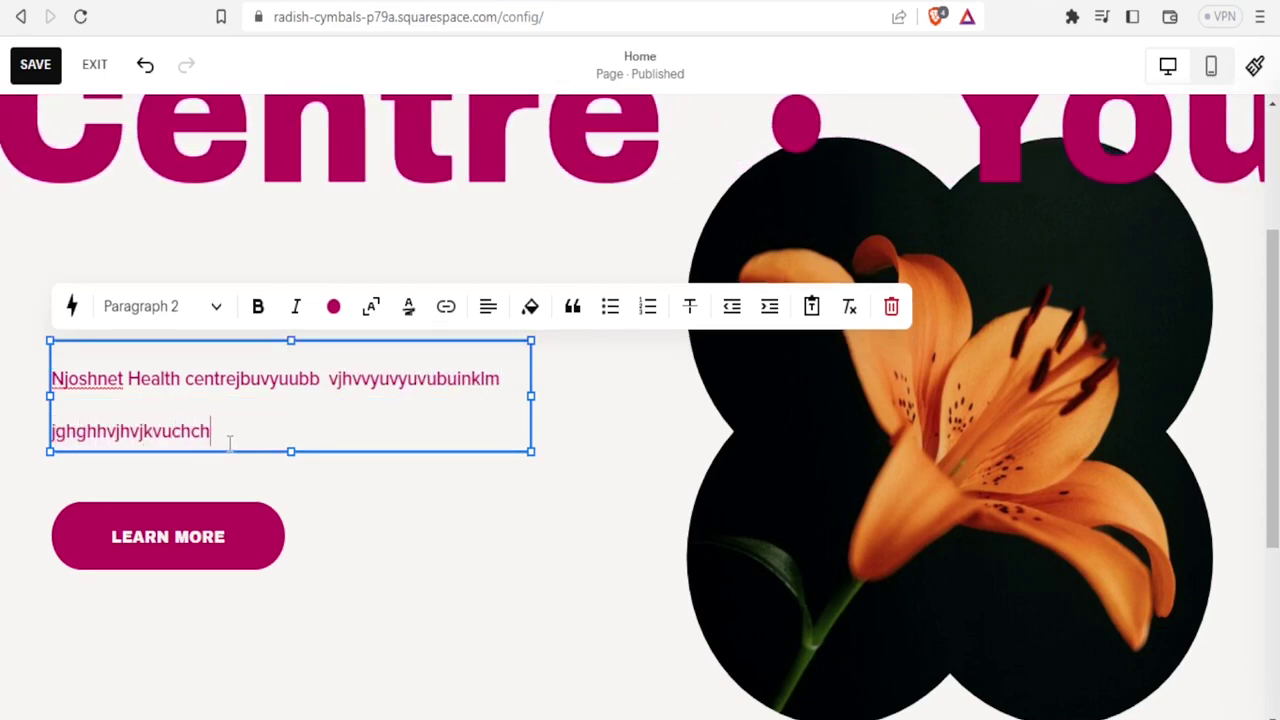
type("vhchhchhvhv")
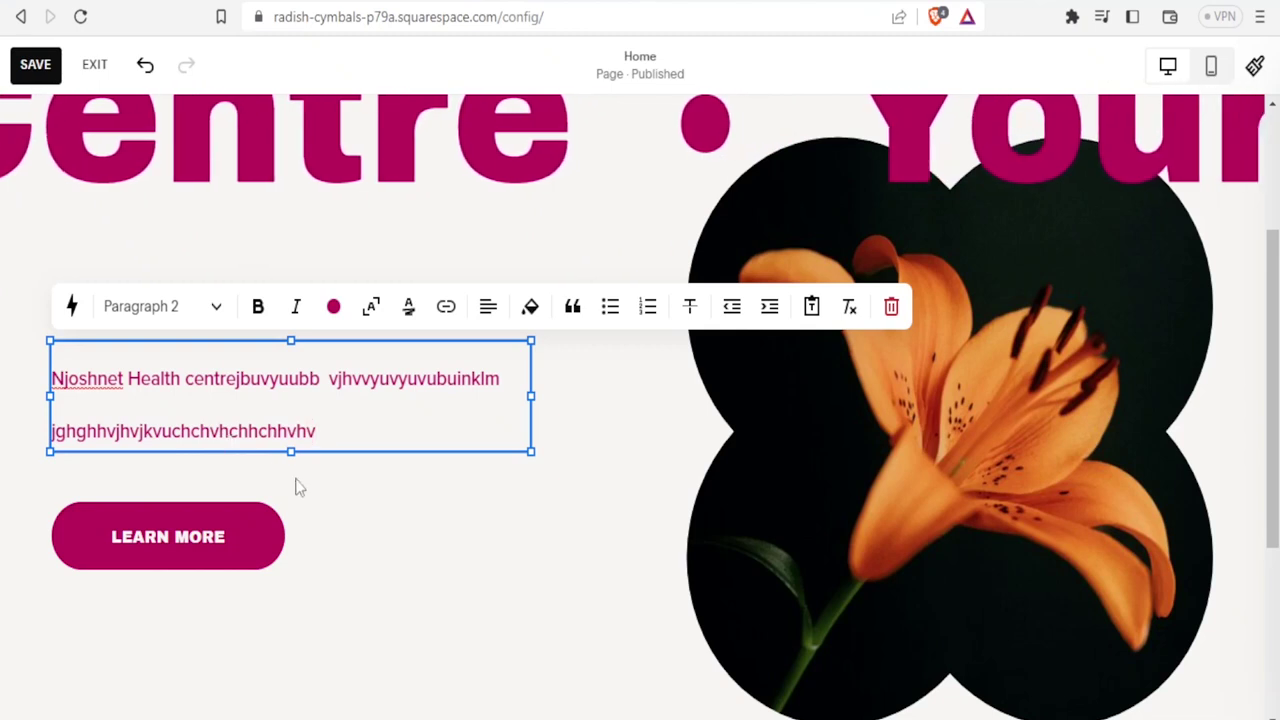
left_click(680, 502)
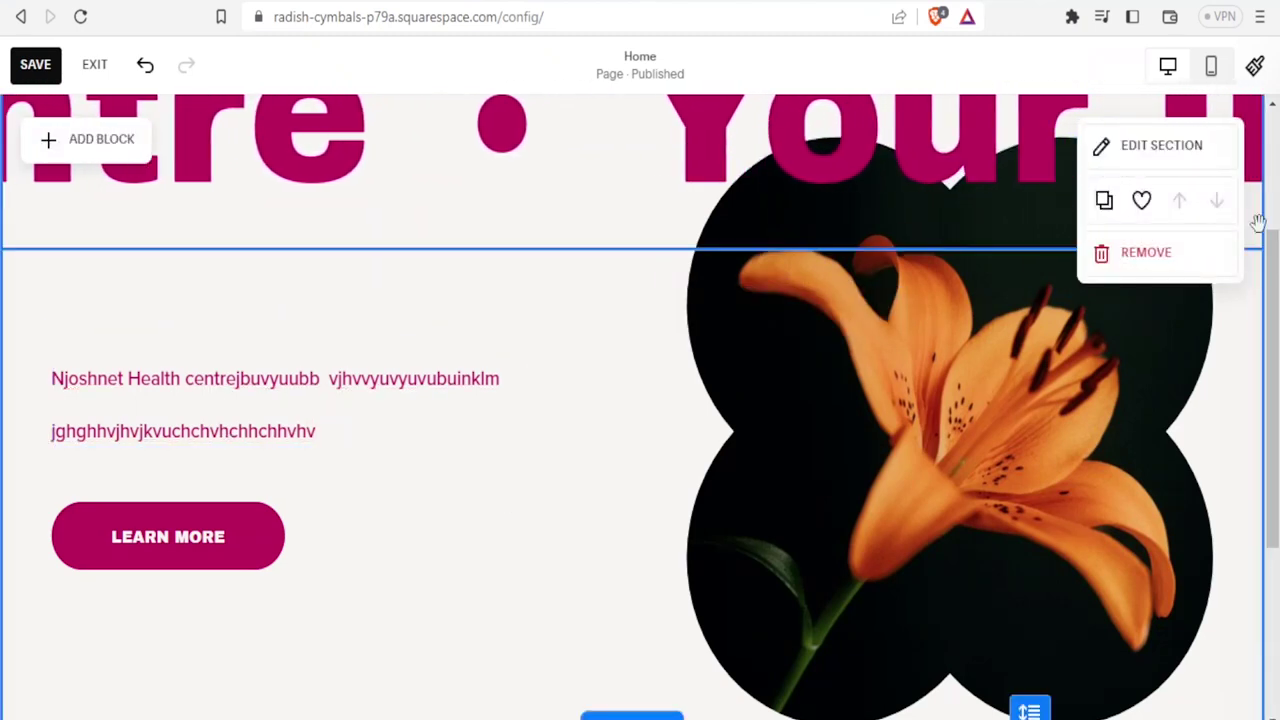
Check the rest of the Home page, save the changes, exit the editor, and review the page preview
left_click_drag(1274, 257, 1028, 462)
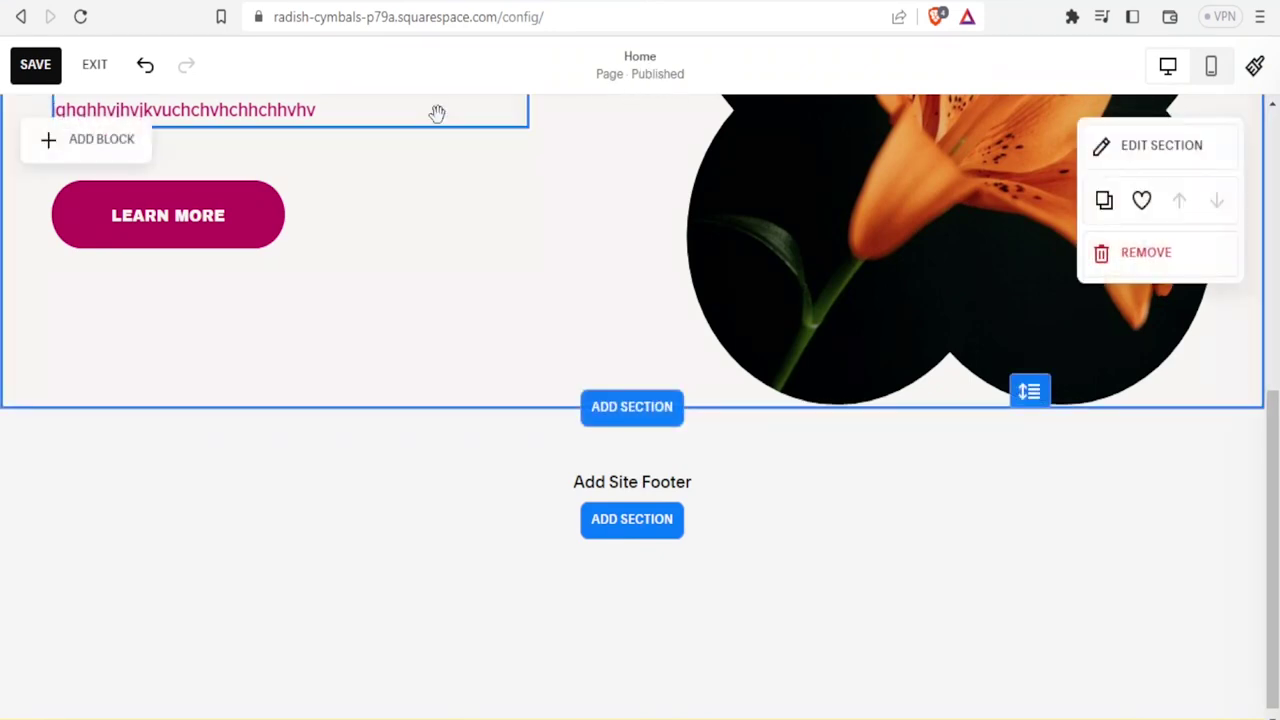
left_click(30, 64)
left_click(104, 67)
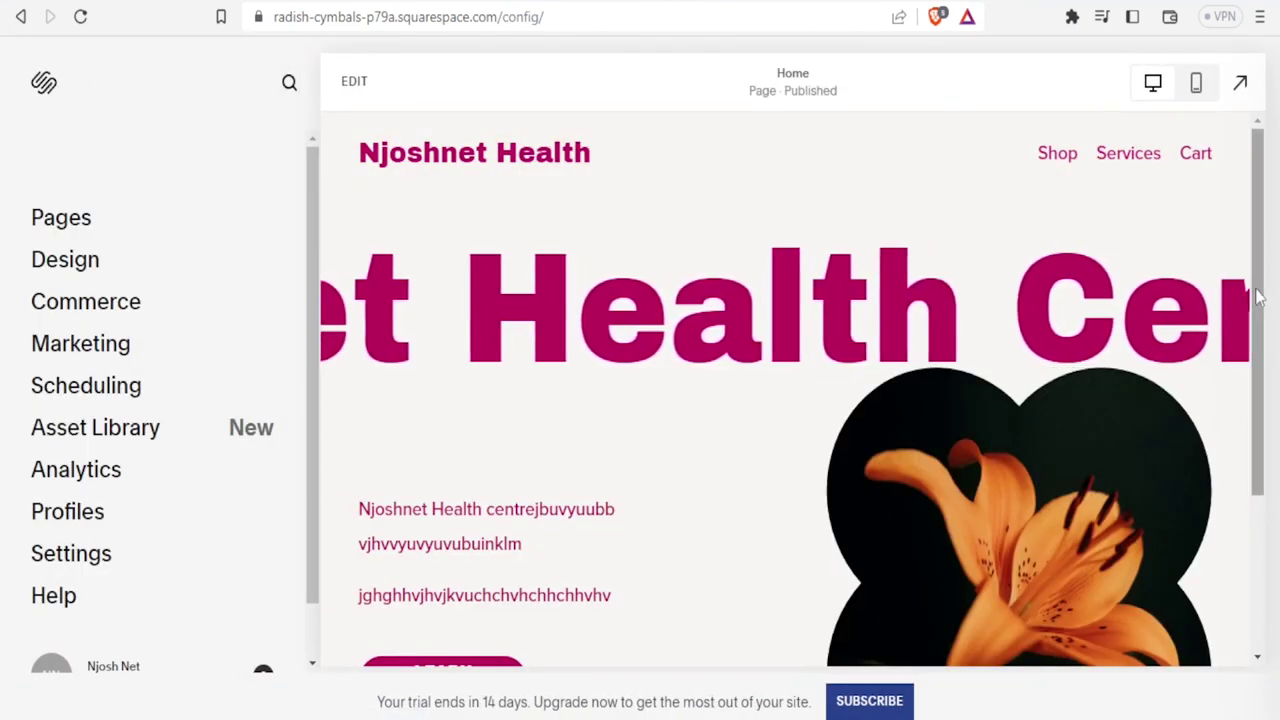
scroll(1262, 294, "down", 1)
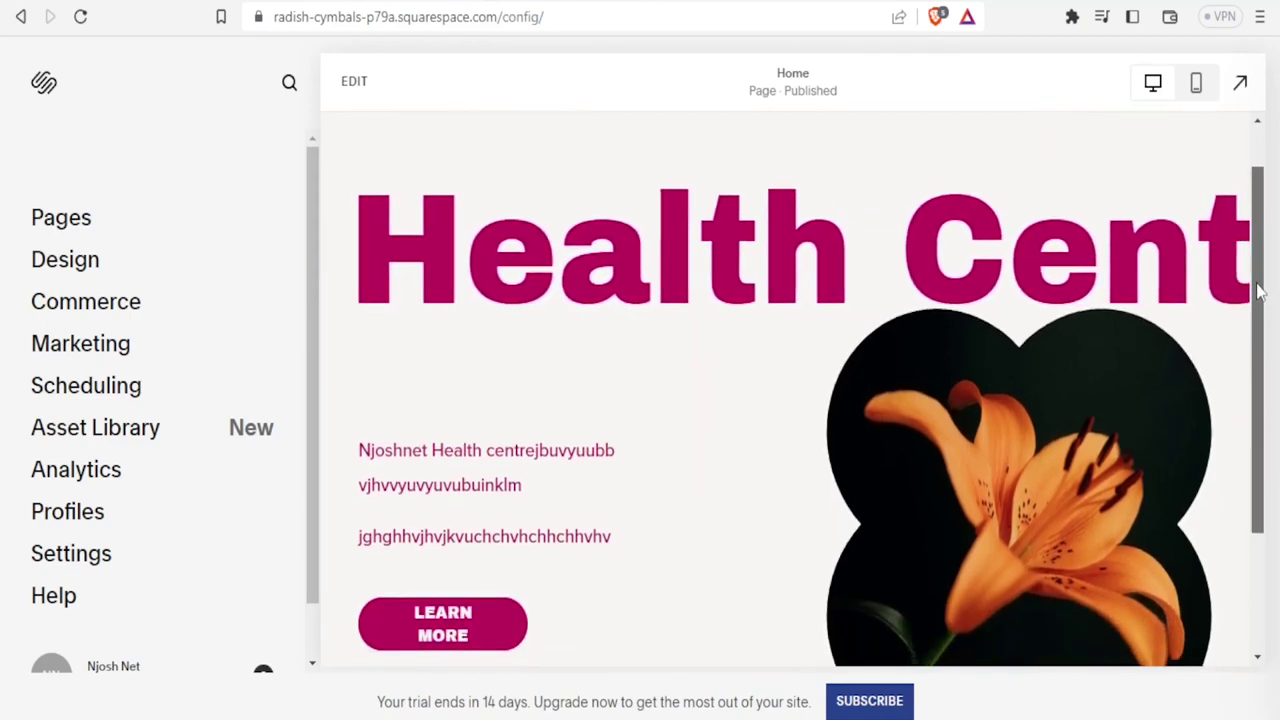
Review the Home page preview from the header to the section below the lily image, and look over the site's Design options
scroll(1257, 251, "up", 2)
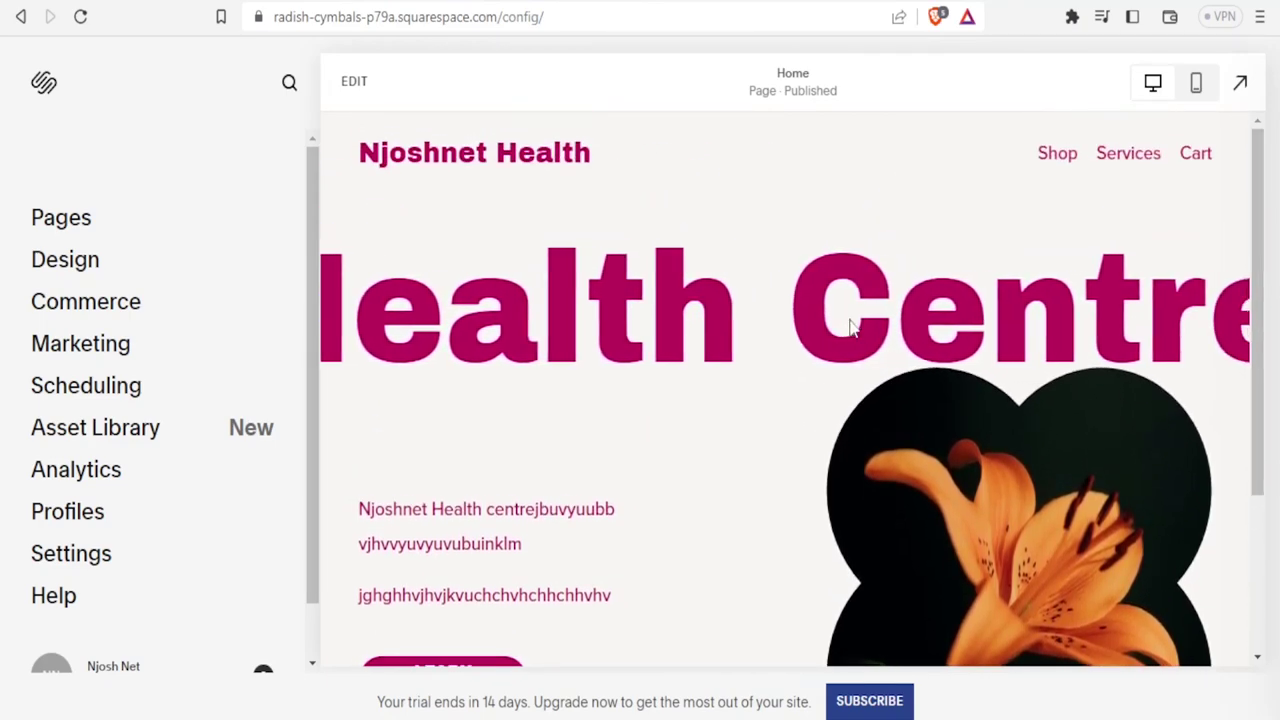
left_click_drag(1262, 267, 1275, 517)
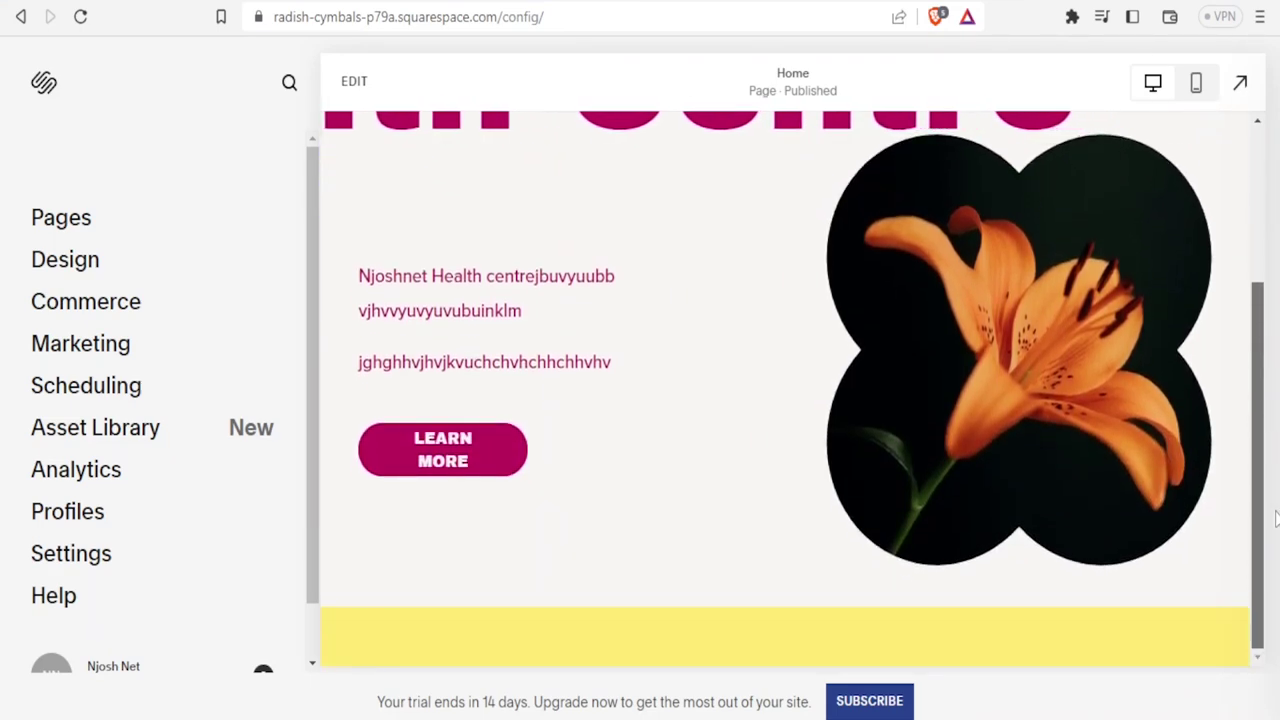
left_click(64, 266)
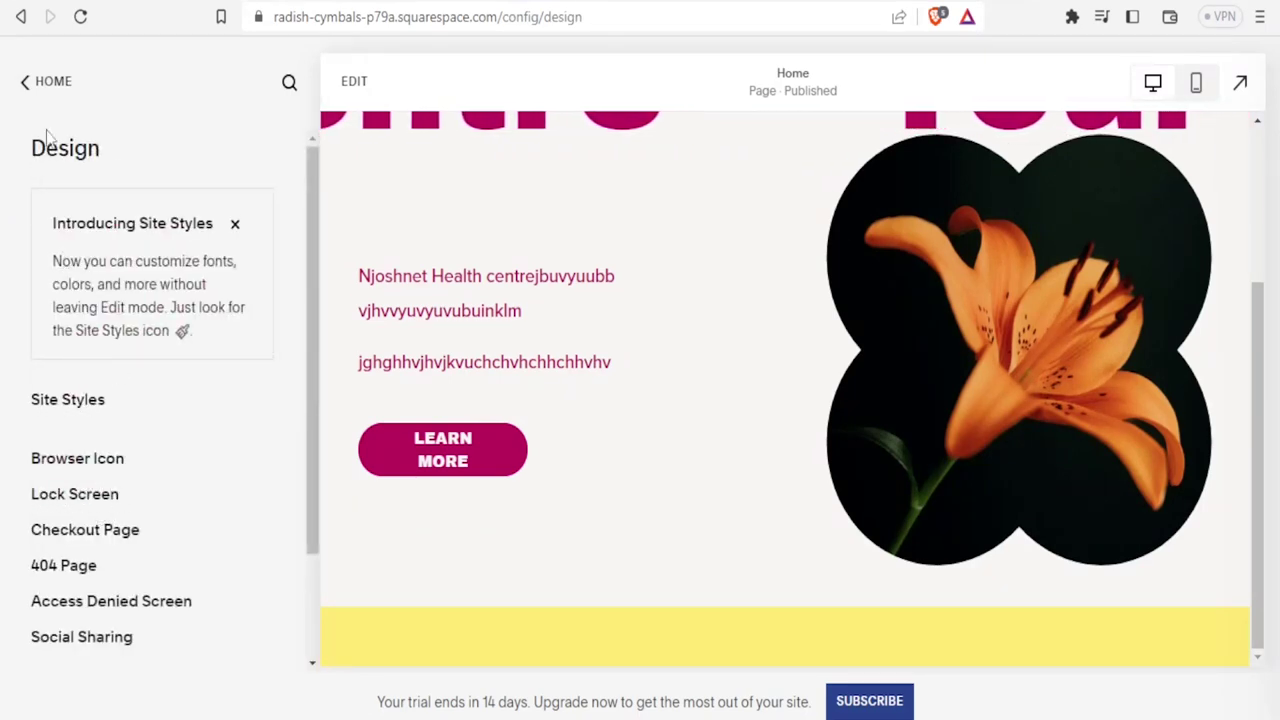
left_click(26, 98)
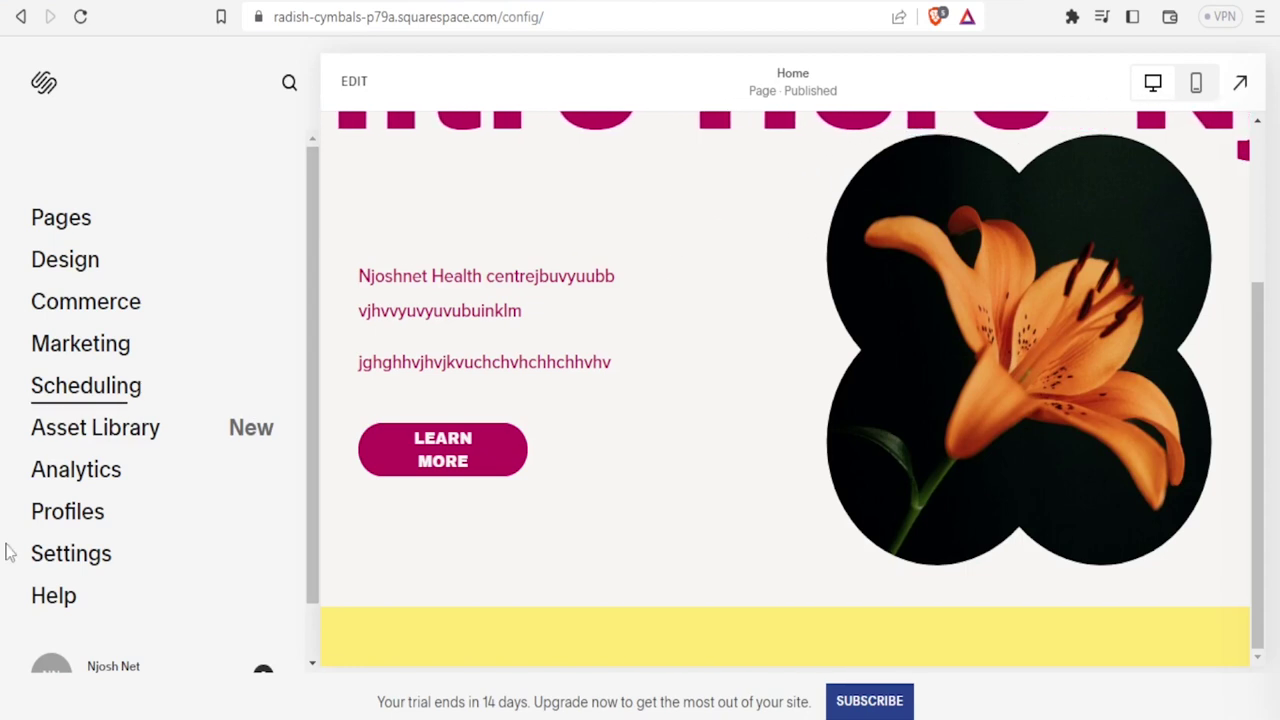
Open the site's Analytics and display the Search Keywords report for Google
left_click(63, 480)
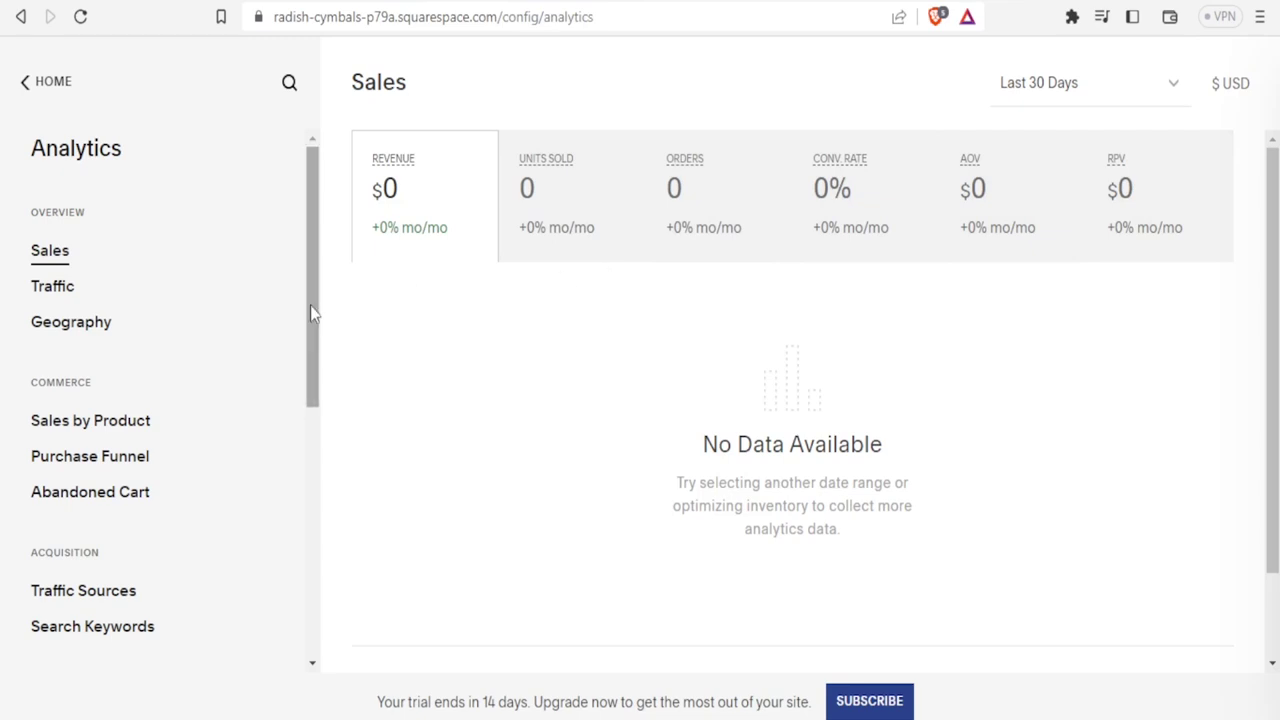
scroll(310, 305, "down", 3)
left_click(98, 408)
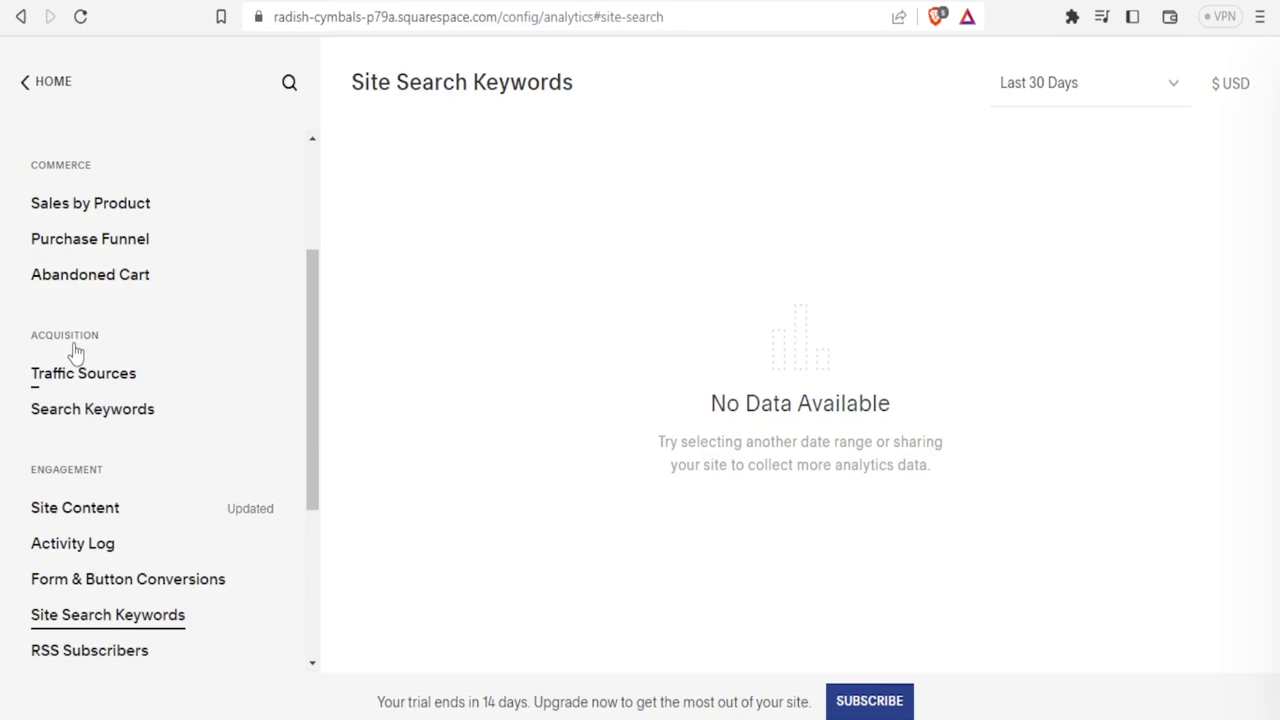
left_click(70, 418)
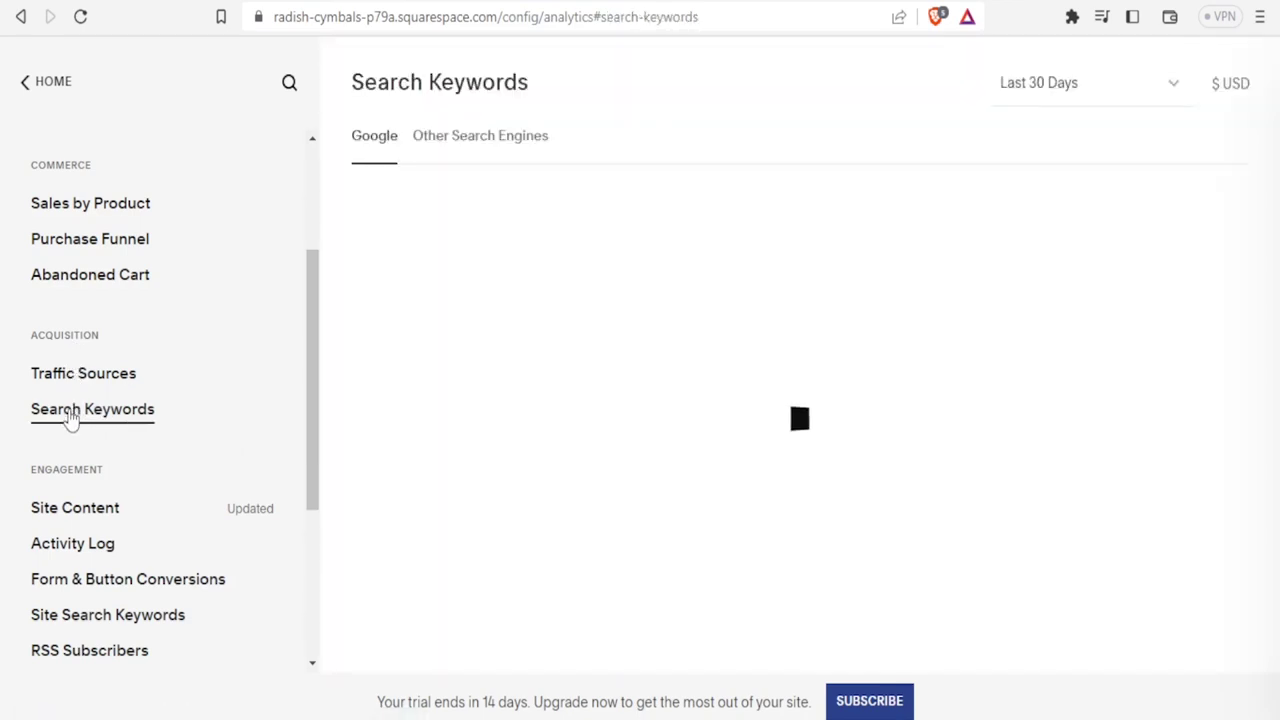
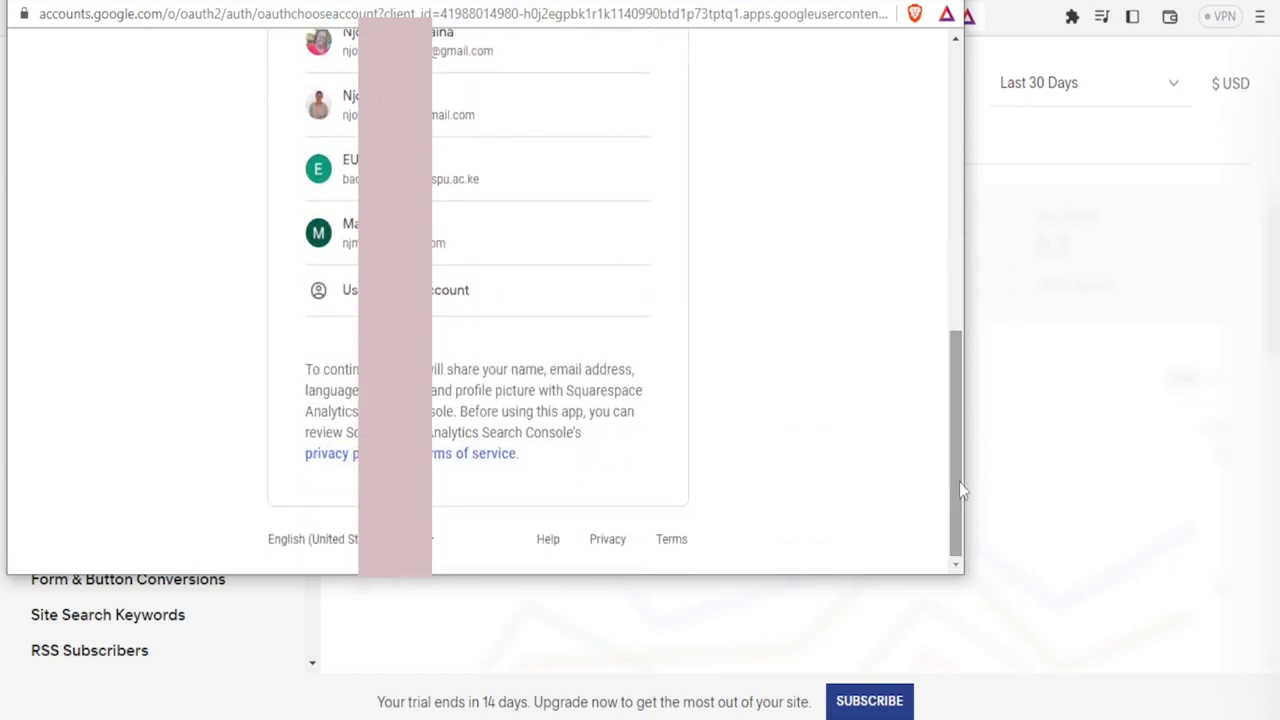
Connect the site to Google Search Console by choosing a Google account and allowing Squarespace Analytics Search Console access to it
left_click_drag(957, 416, 963, 223)
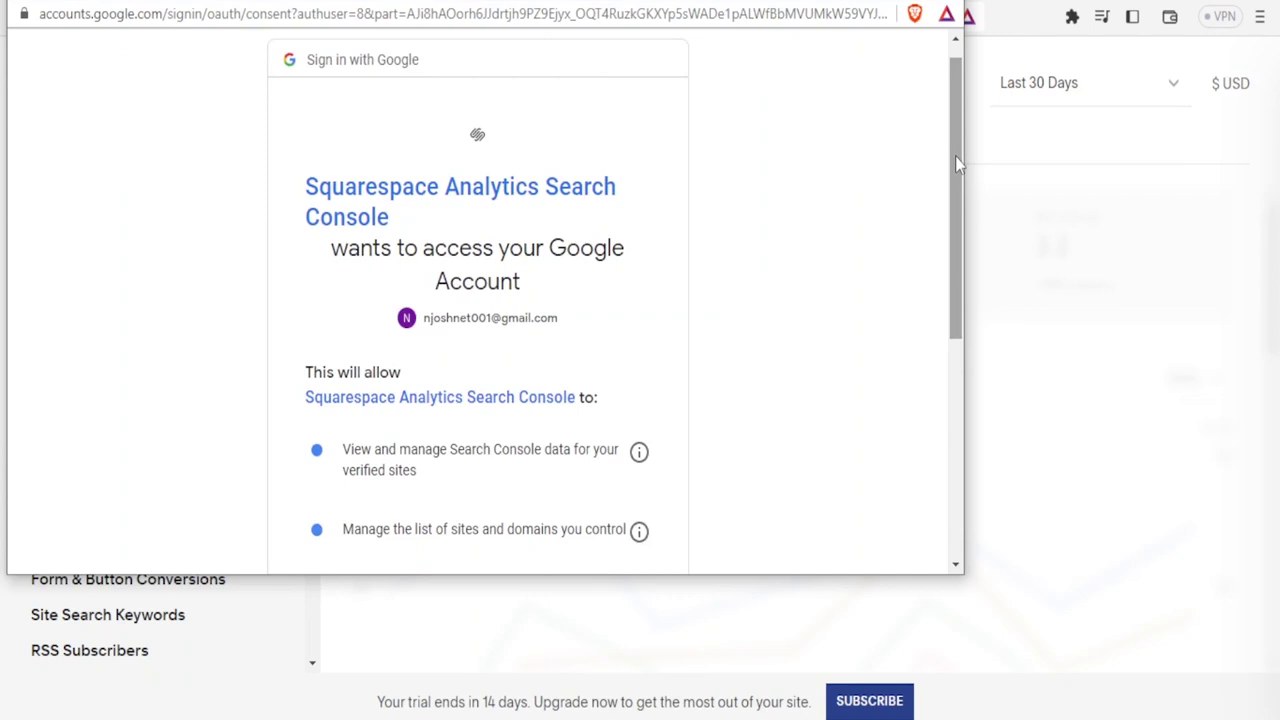
left_click_drag(955, 160, 957, 434)
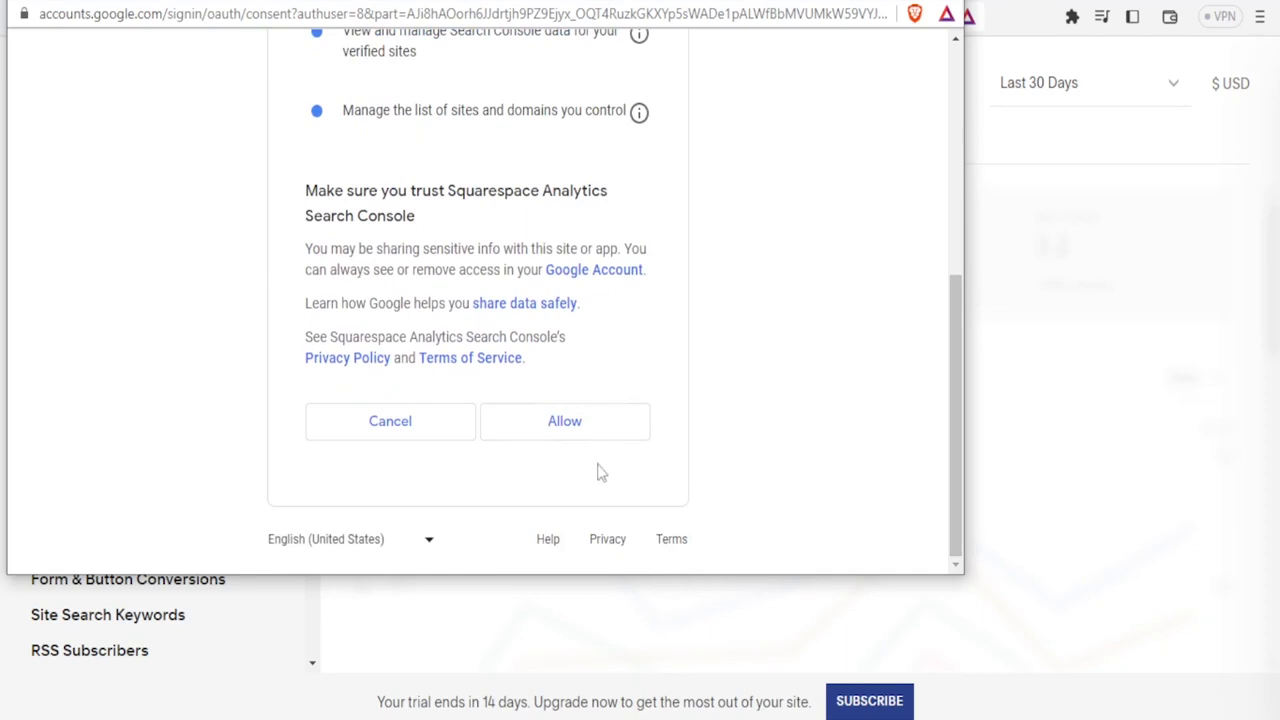
left_click(588, 432)
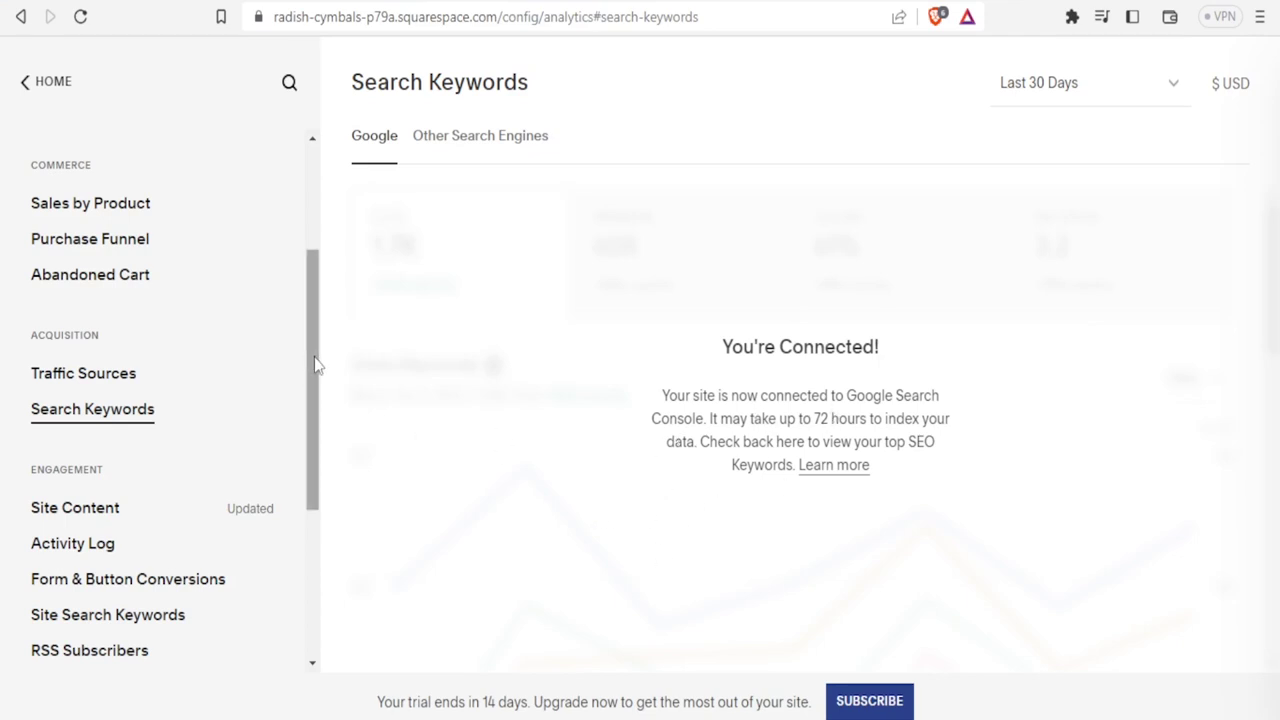
Return from Analytics to the site's main menu and look over its entries beside the Home page preview
scroll(314, 366, "up", 1)
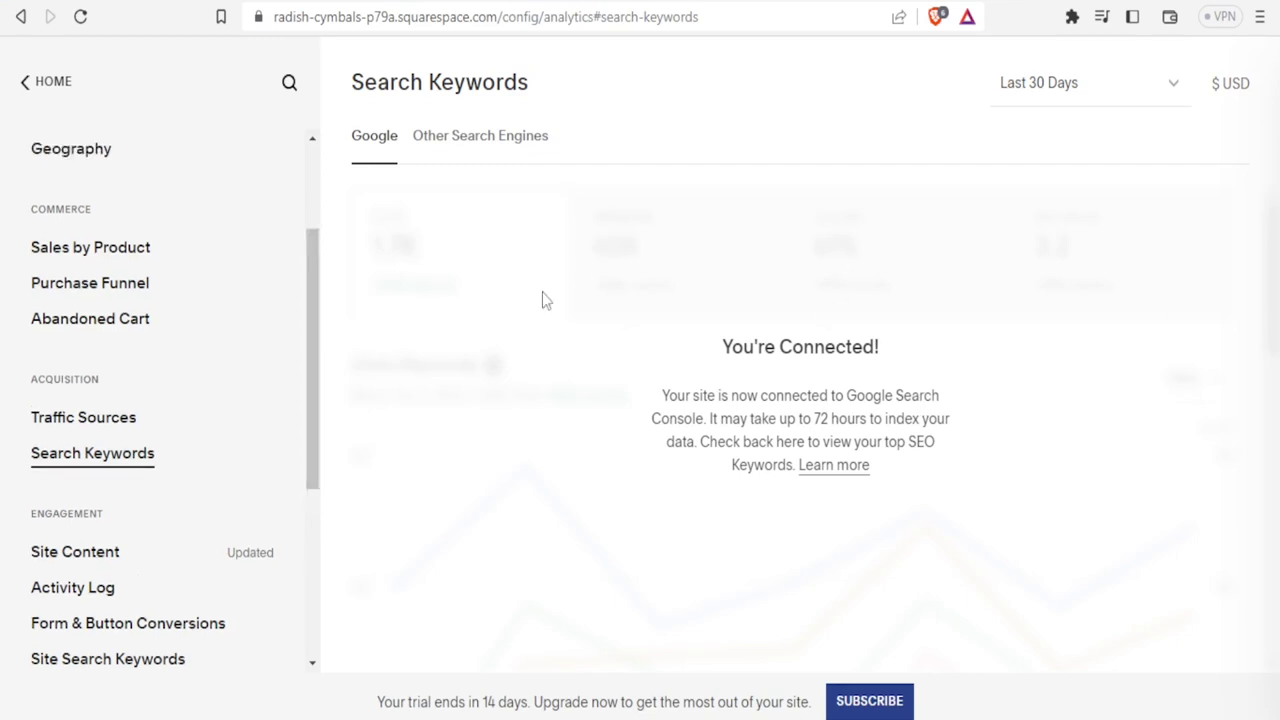
left_click_drag(314, 400, 314, 286)
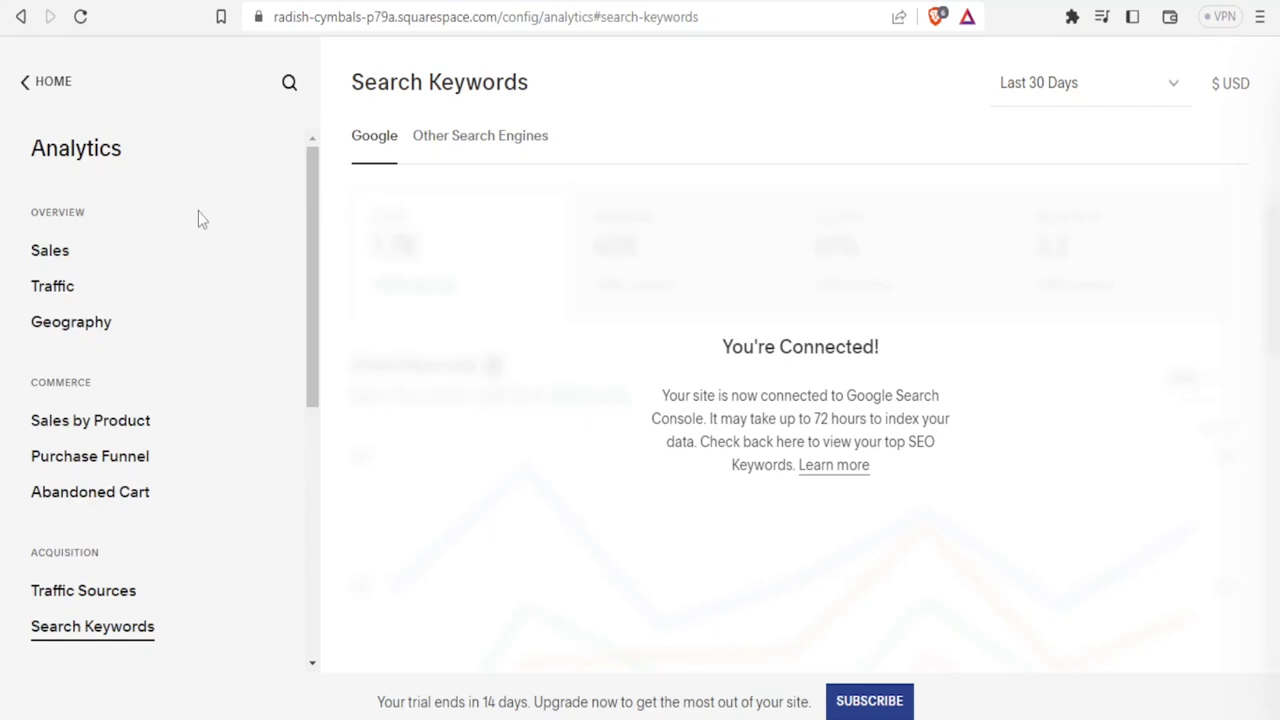
left_click(55, 84)
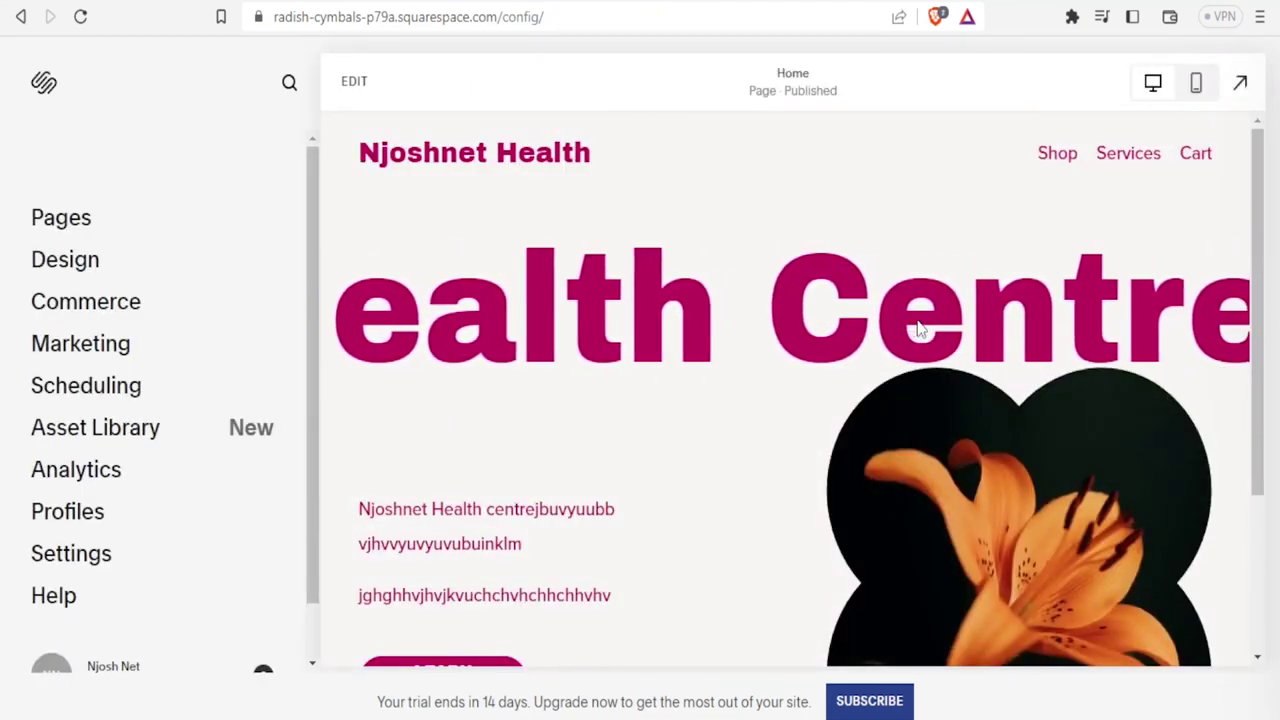
scroll(314, 424, "down", 2)
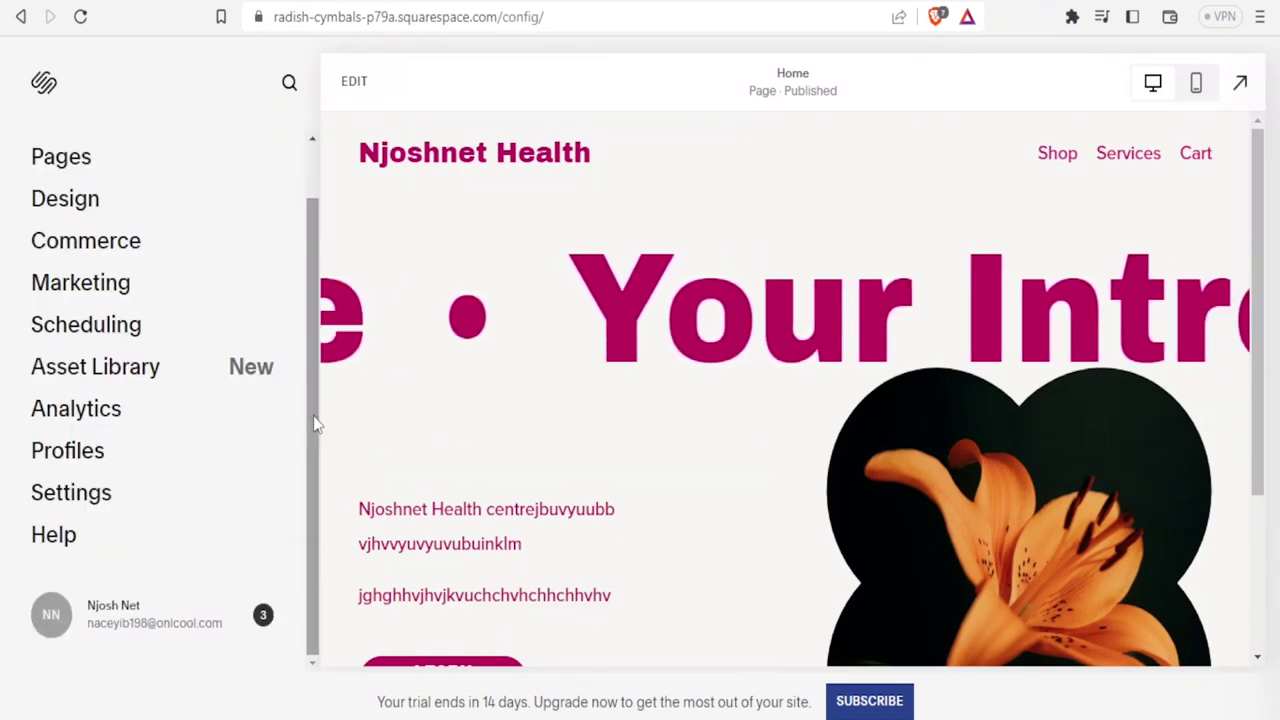
left_click_drag(314, 430, 314, 260)
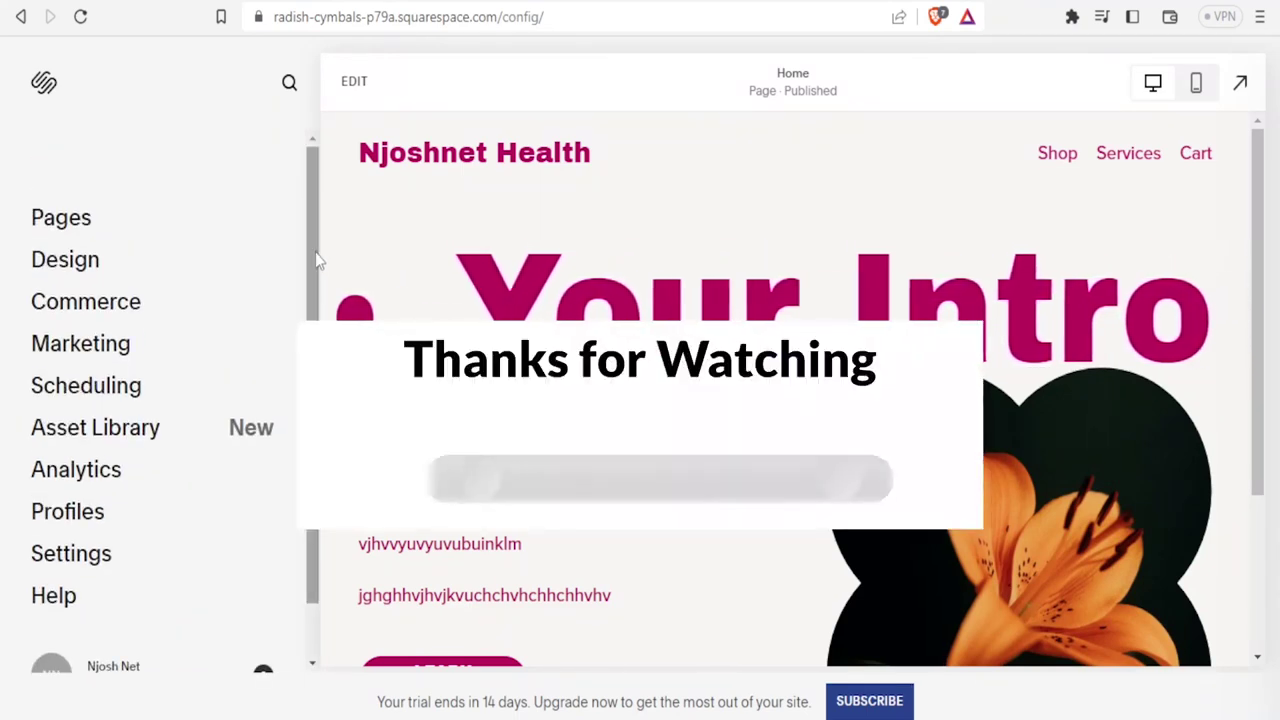